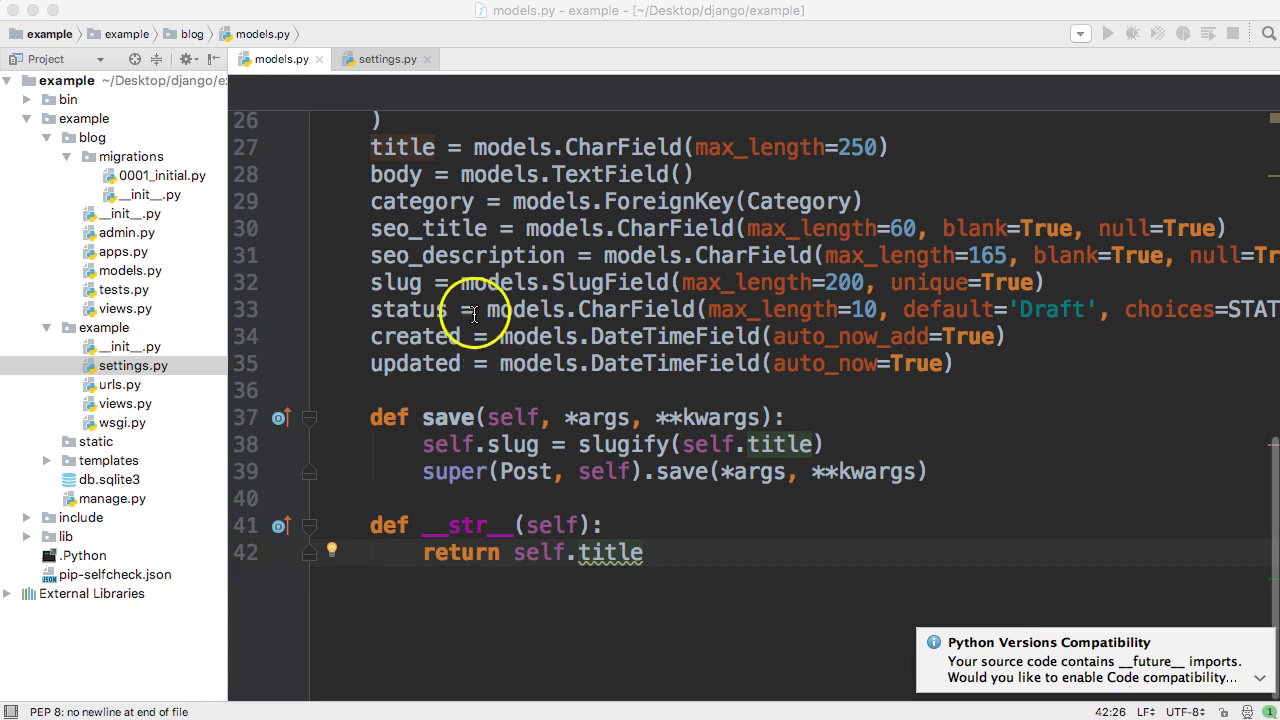
- Close settings.py and open the blog app's admin.py from the Project tree
click(428, 63)
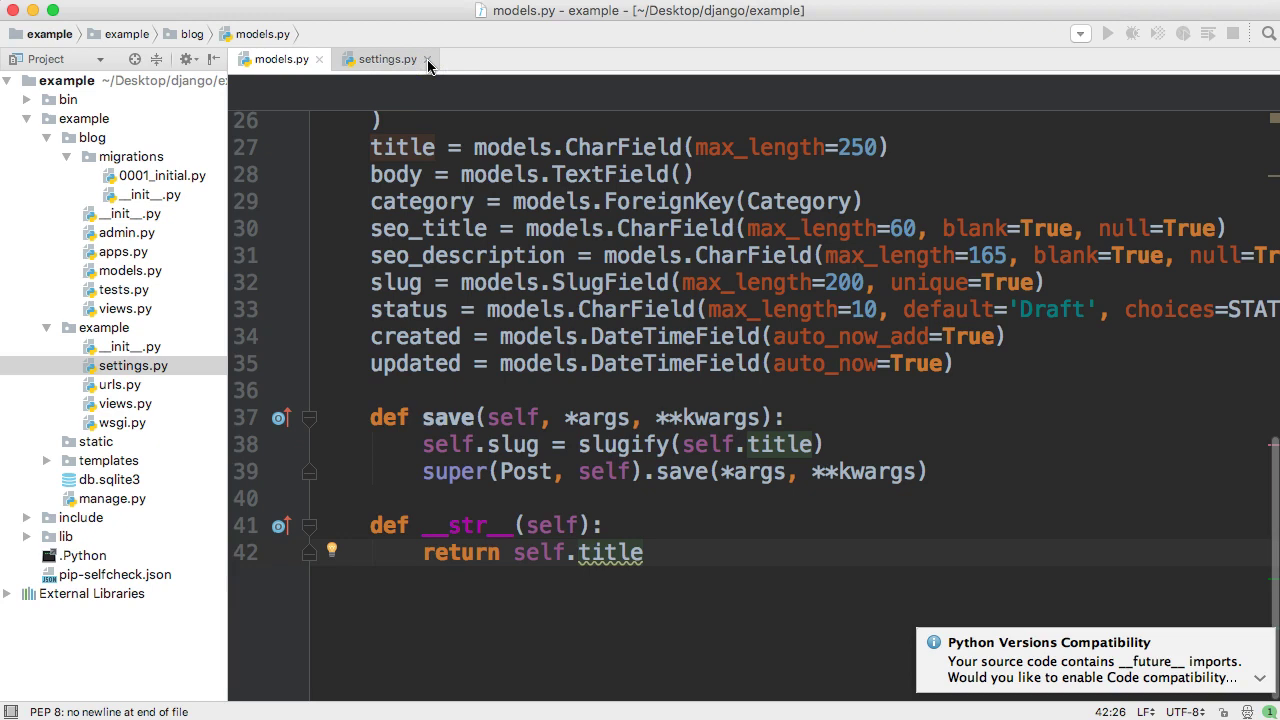
click(428, 60)
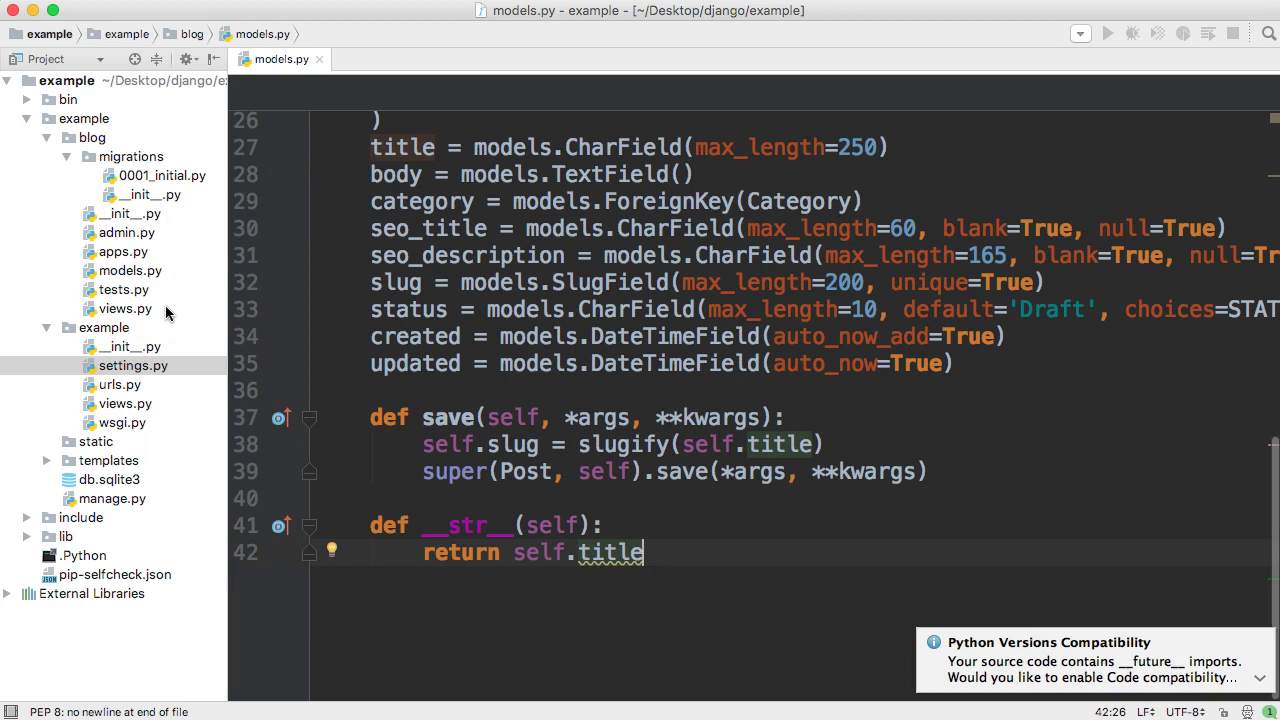
click(120, 233)
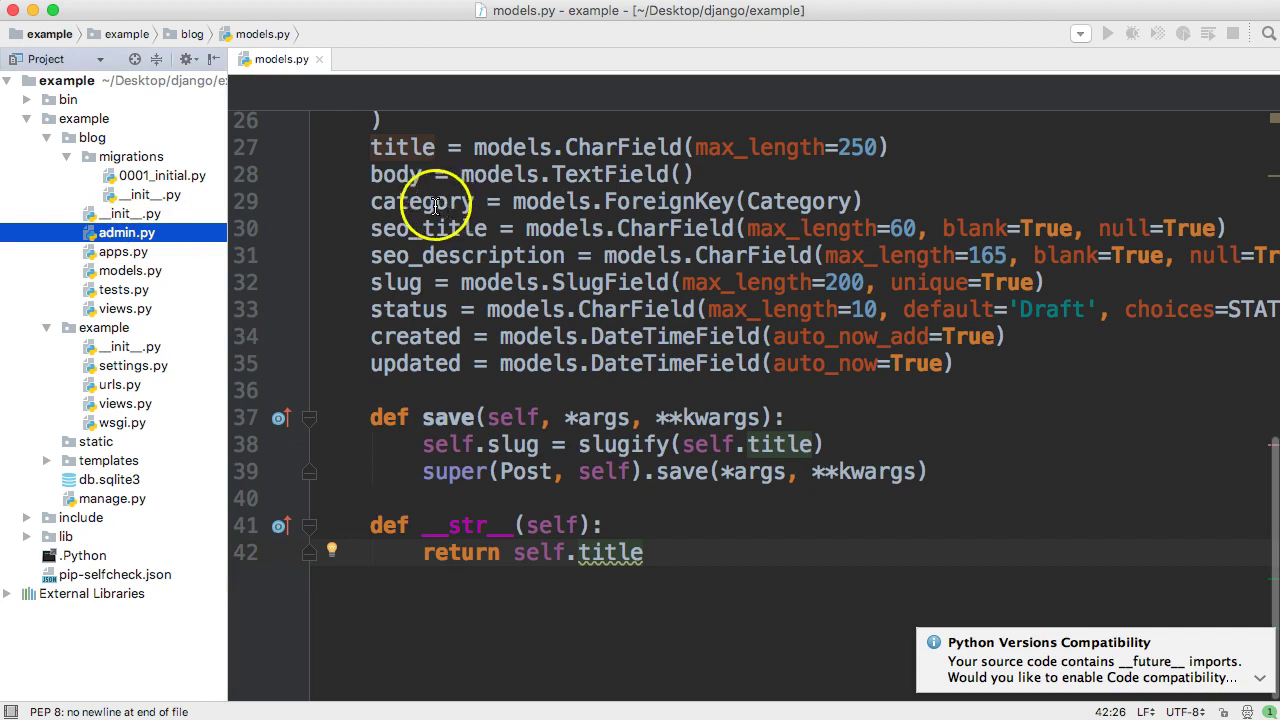
key(Return)
- Add 'from .models import Category, Post' on line 2 and delete the '# Register your models here.' comment
click(318, 153)
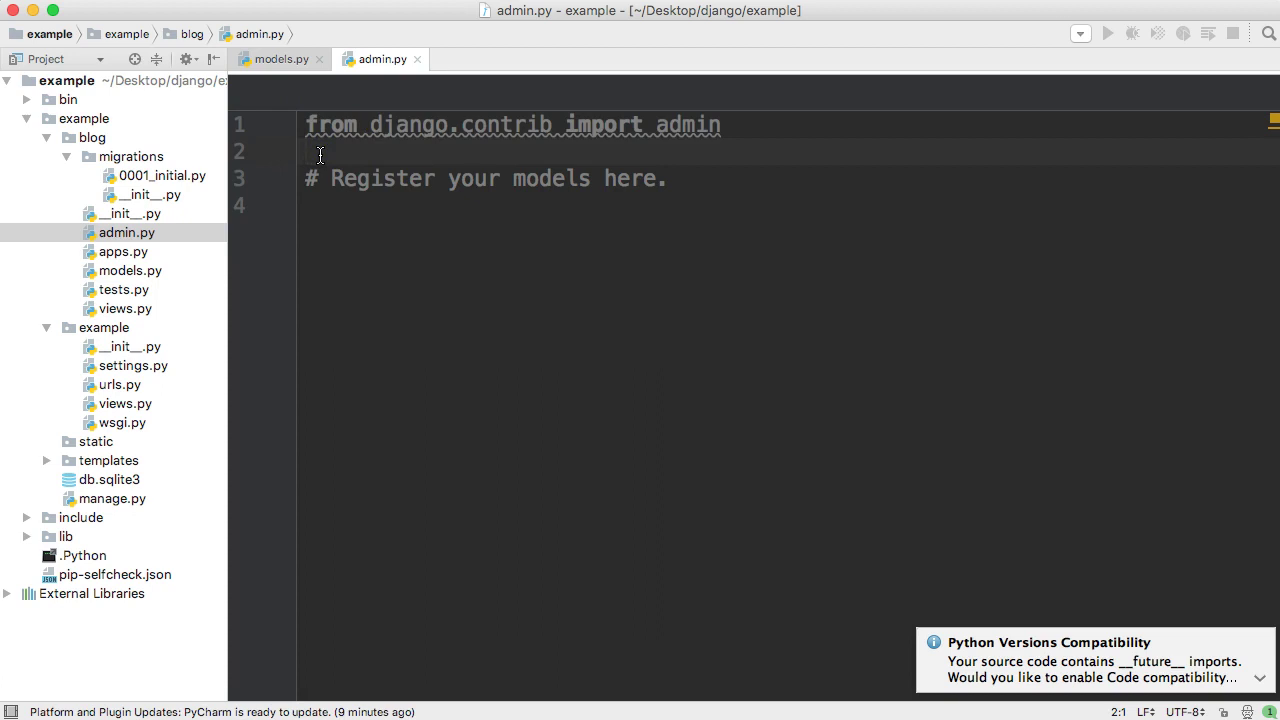
text(from .models import Category, Post)
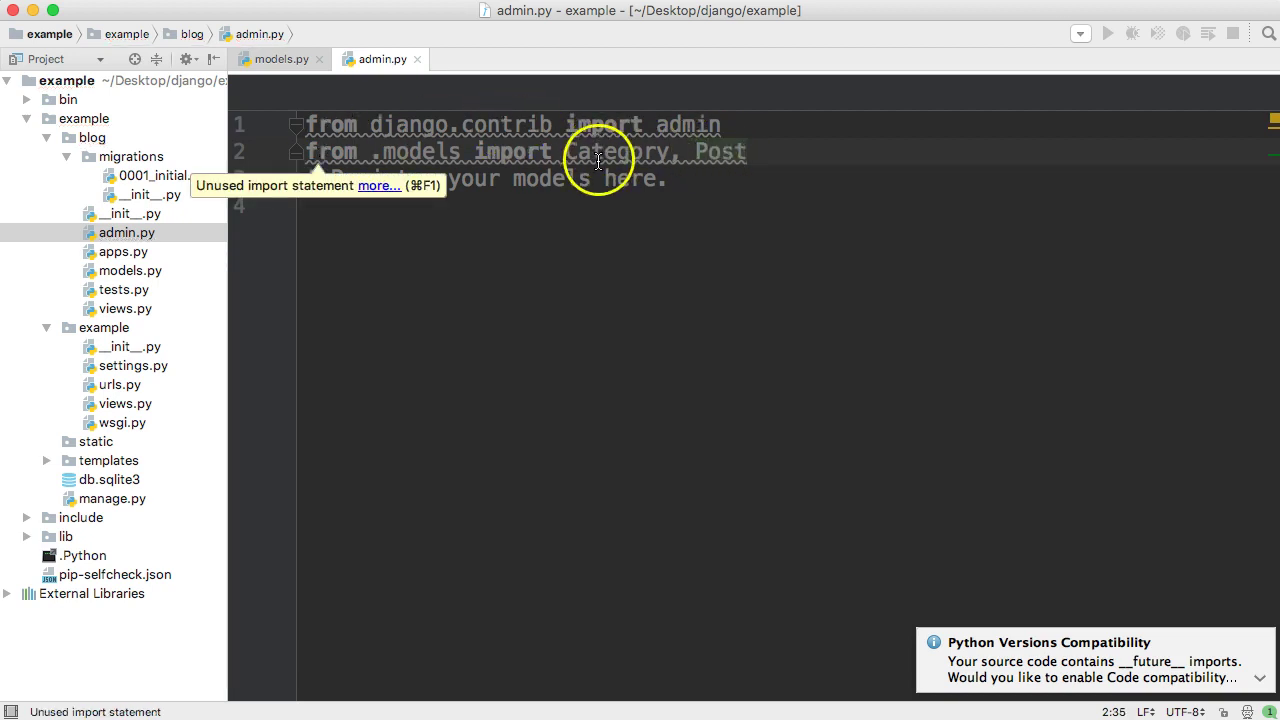
drag(748, 153, 693, 183)
click(690, 182)
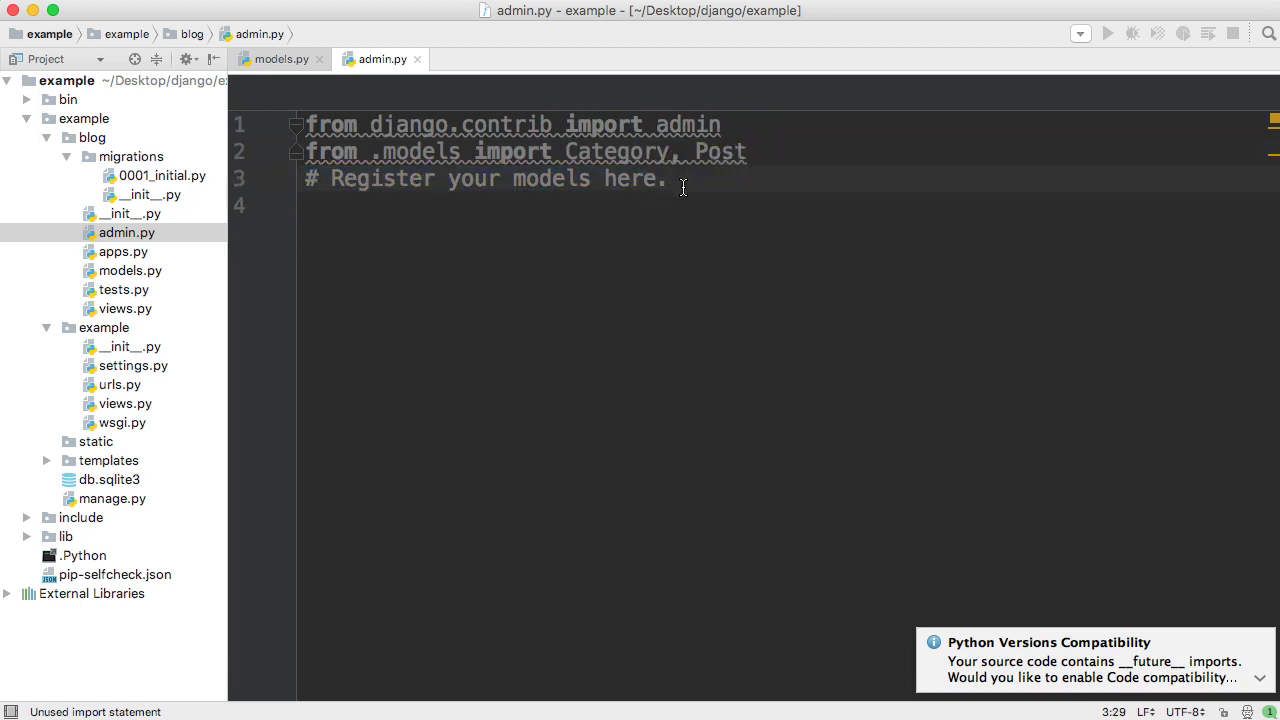
drag(668, 183, 295, 178)
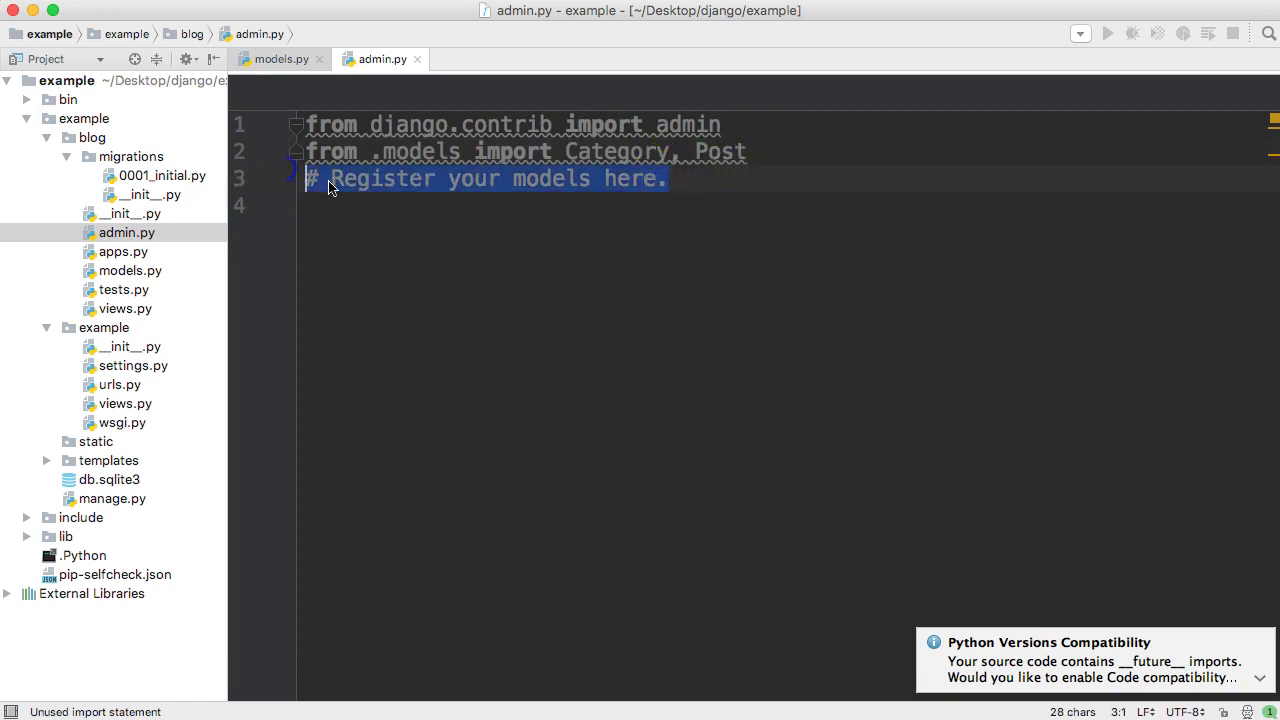
key(BackSpace)
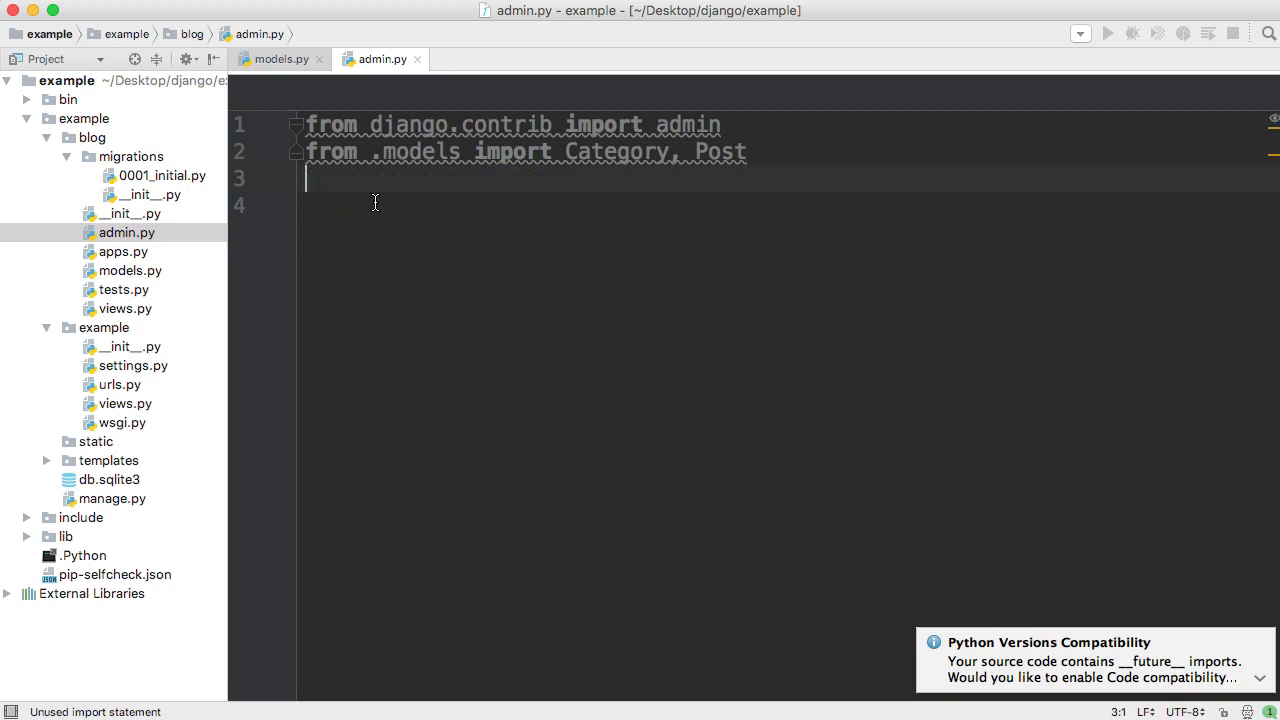
key(Return)
click(547, 257)
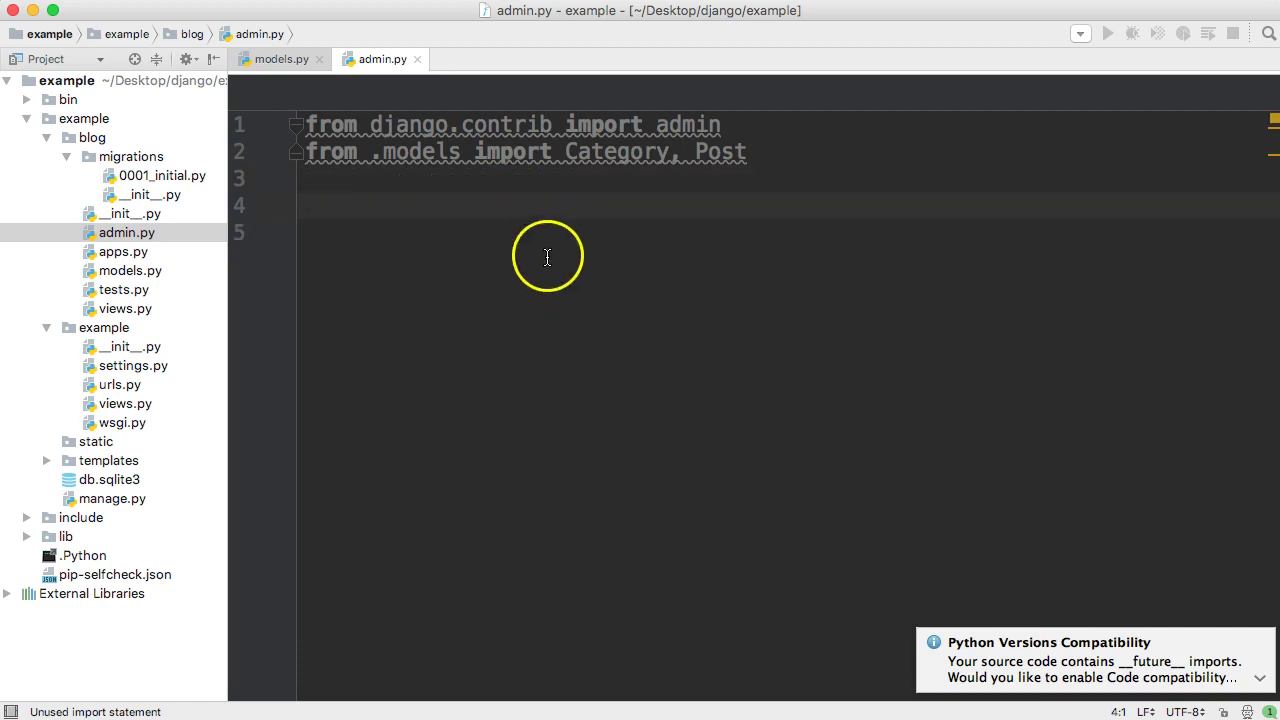
key(BackSpace)
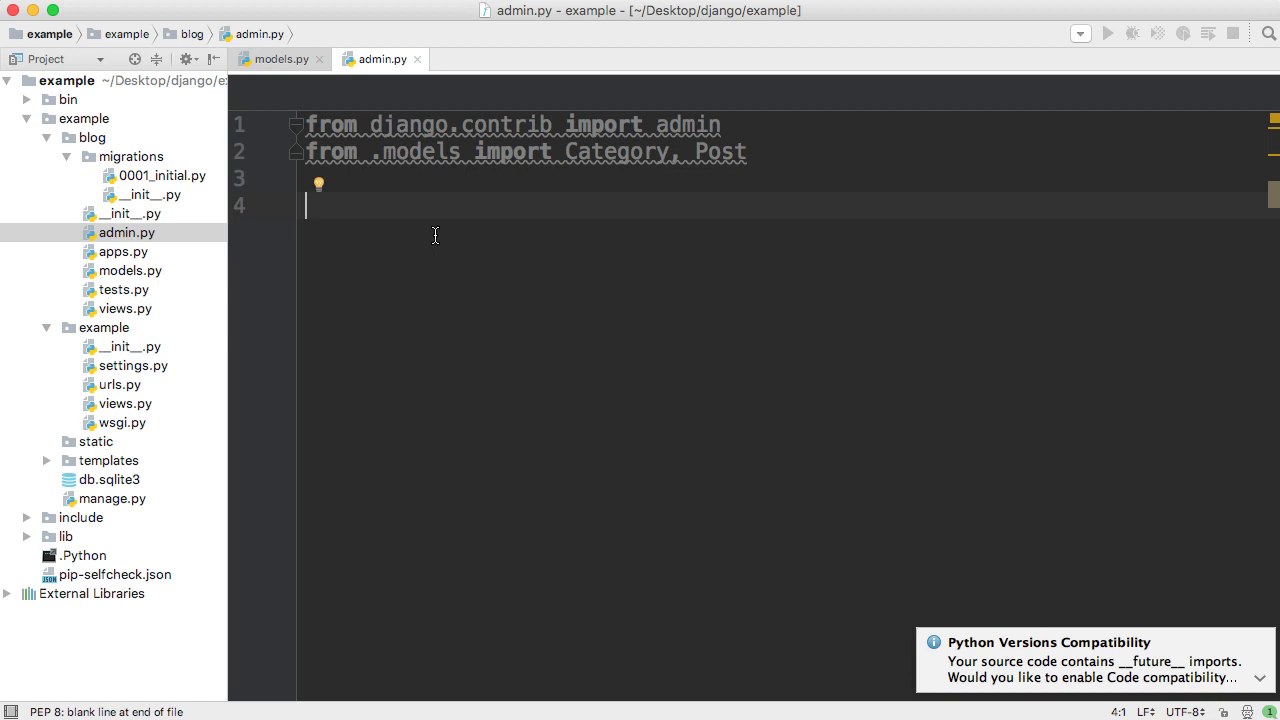
- Write admin.site.register(Category) and admin.site.register(Post) on lines 4 and 5
text(admin.site.regist)
key(Return)
text(Category))
key(Return)
text(admi)
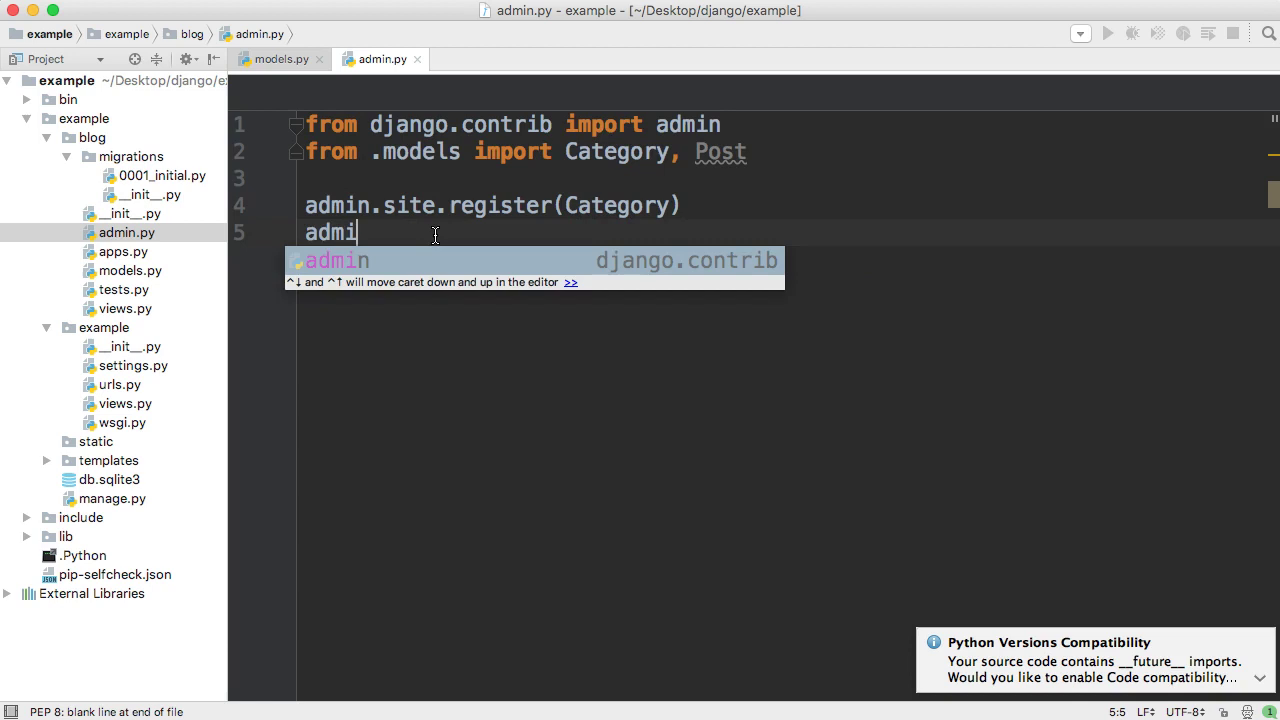
text(n.site.s)
key(BackSpace)
text(regis)
key(Return)
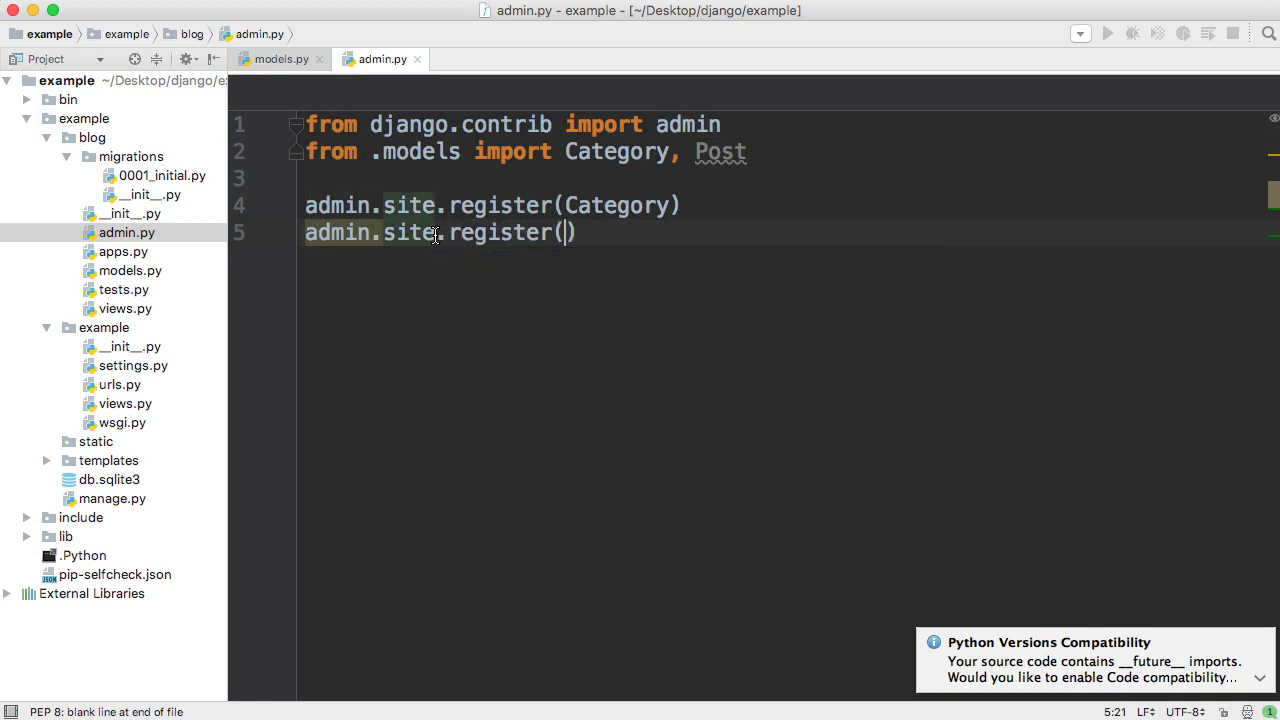
text(P)
key(Return)
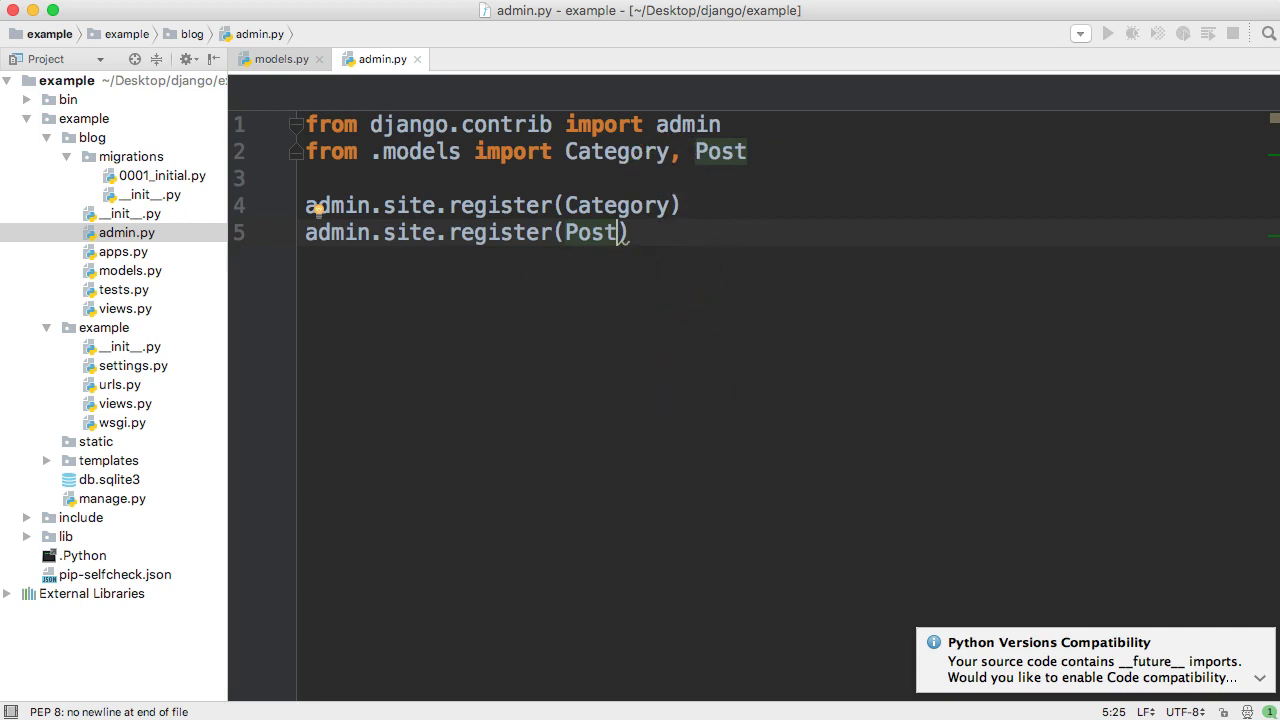
- Switch to Terminal and clear the old migration output with Cmd+K
key(super+Tab)
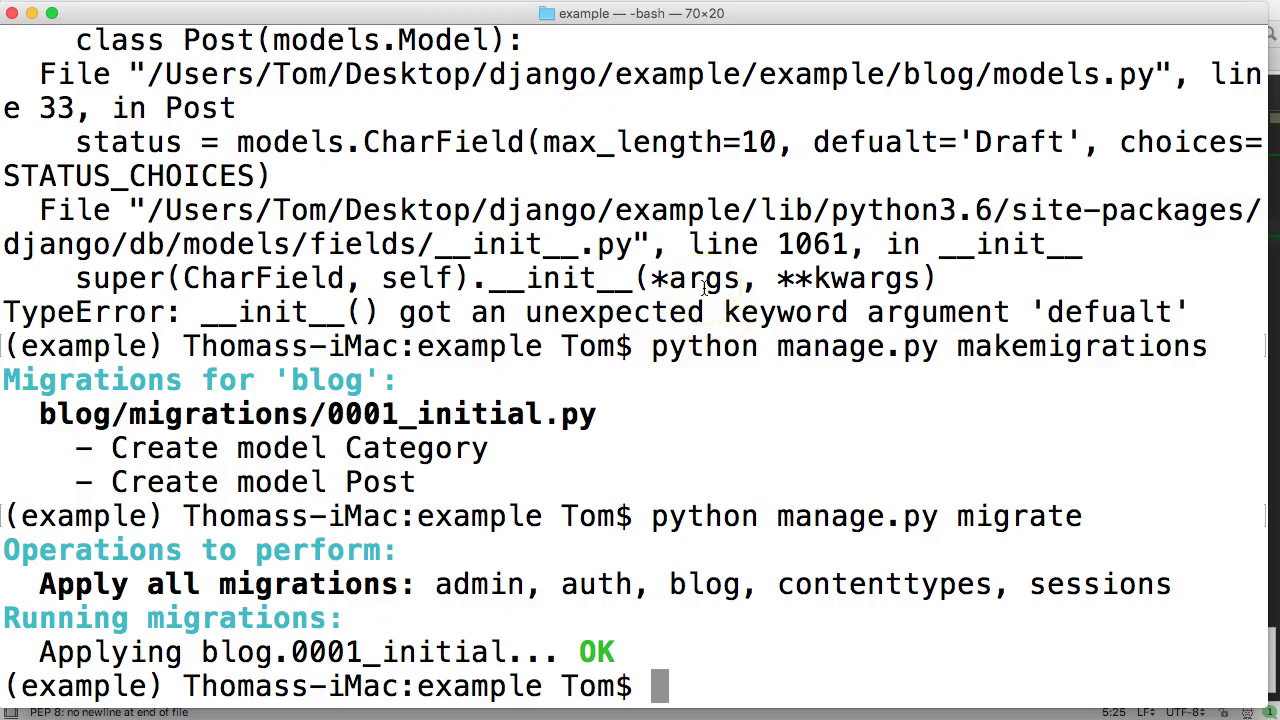
key(super+k)
click(593, 341)
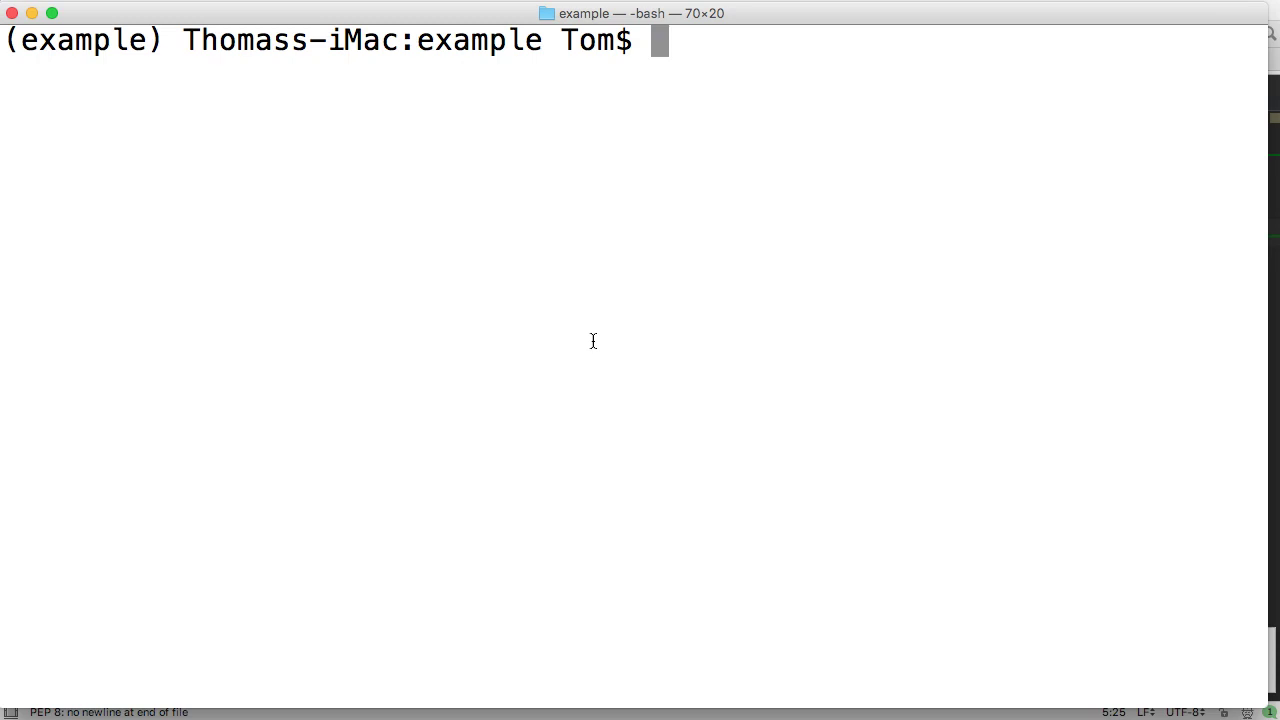
click(888, 263)
click(1026, 138)
- Run python manage.py createsuperuser in the terminal
text(python)
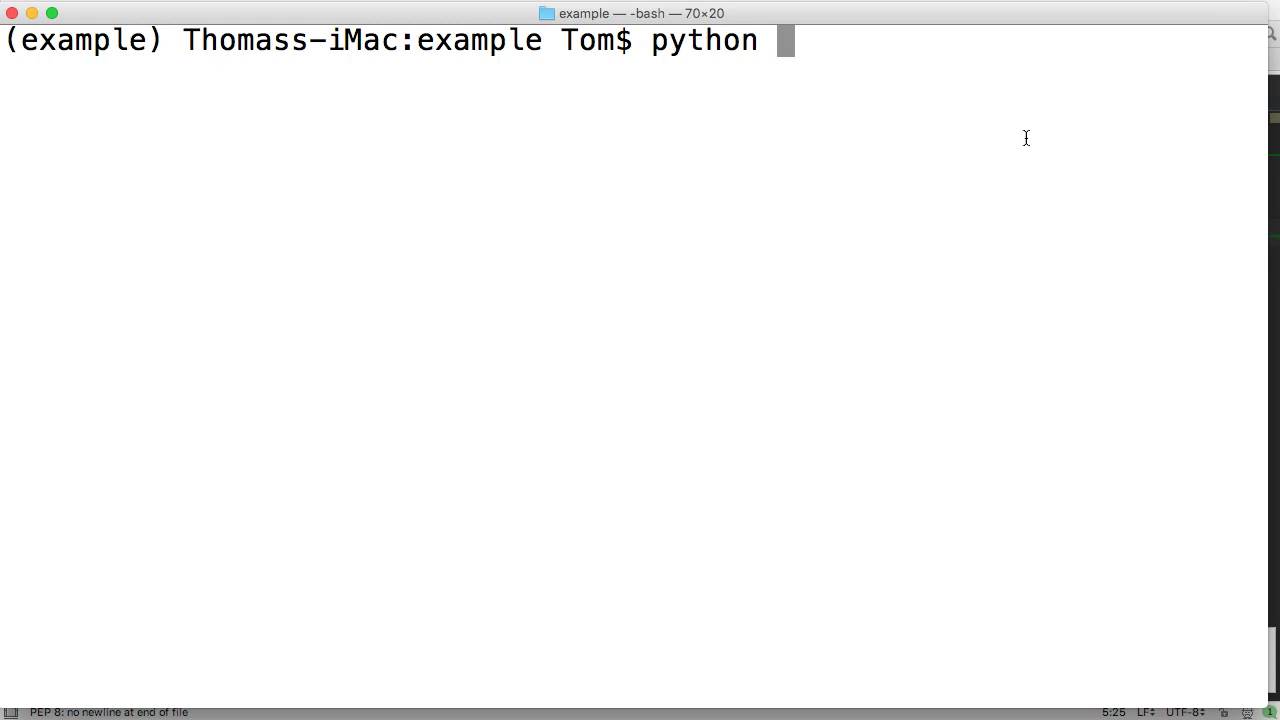
text(manage.py )
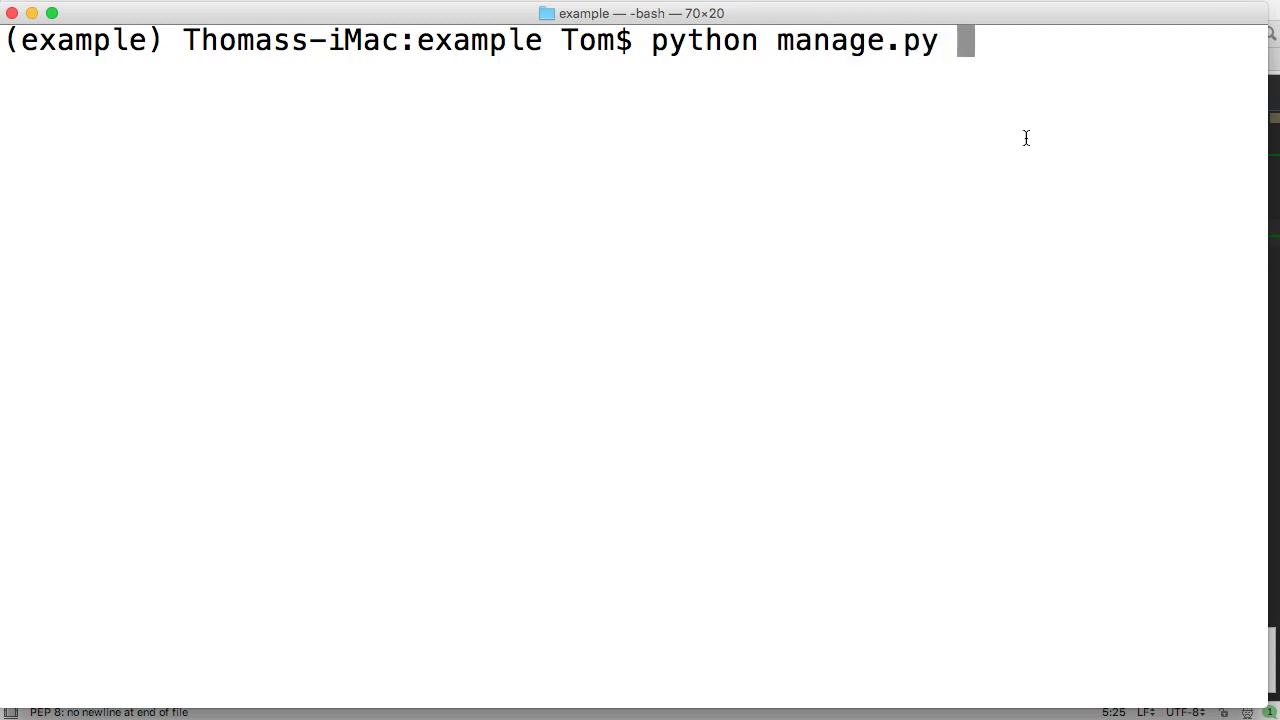
text(createsu)
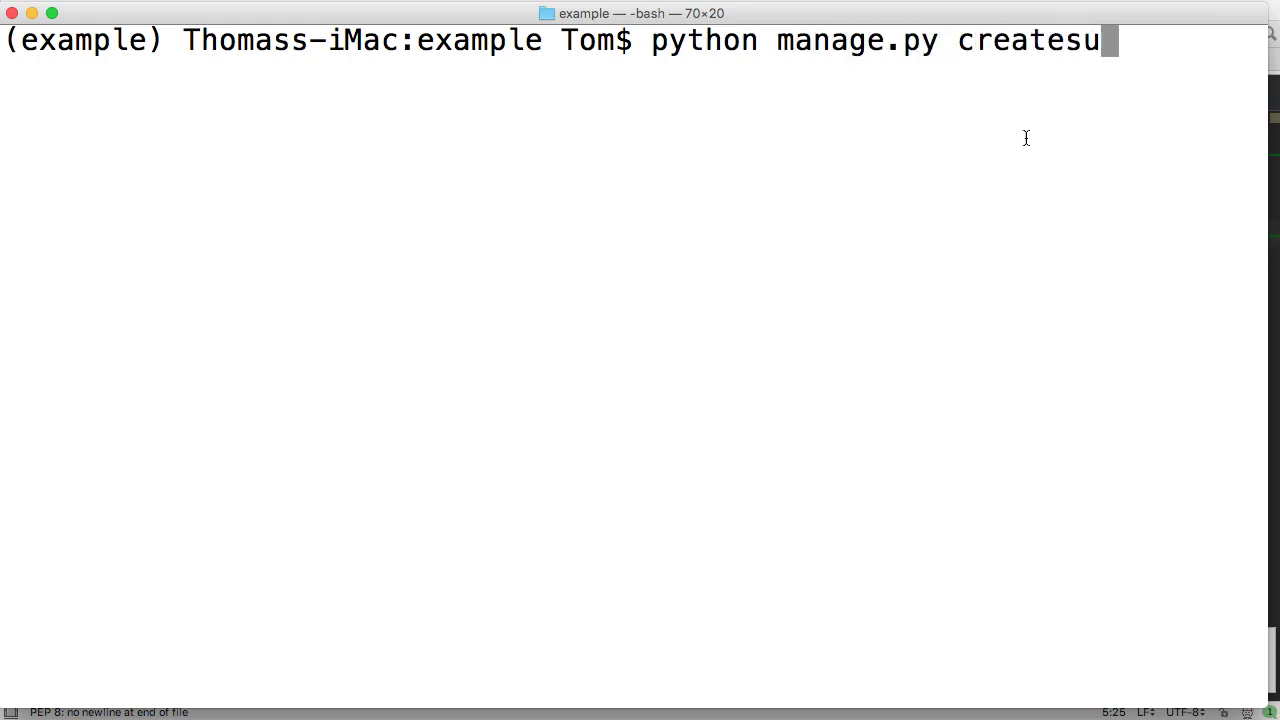
text(peruser)
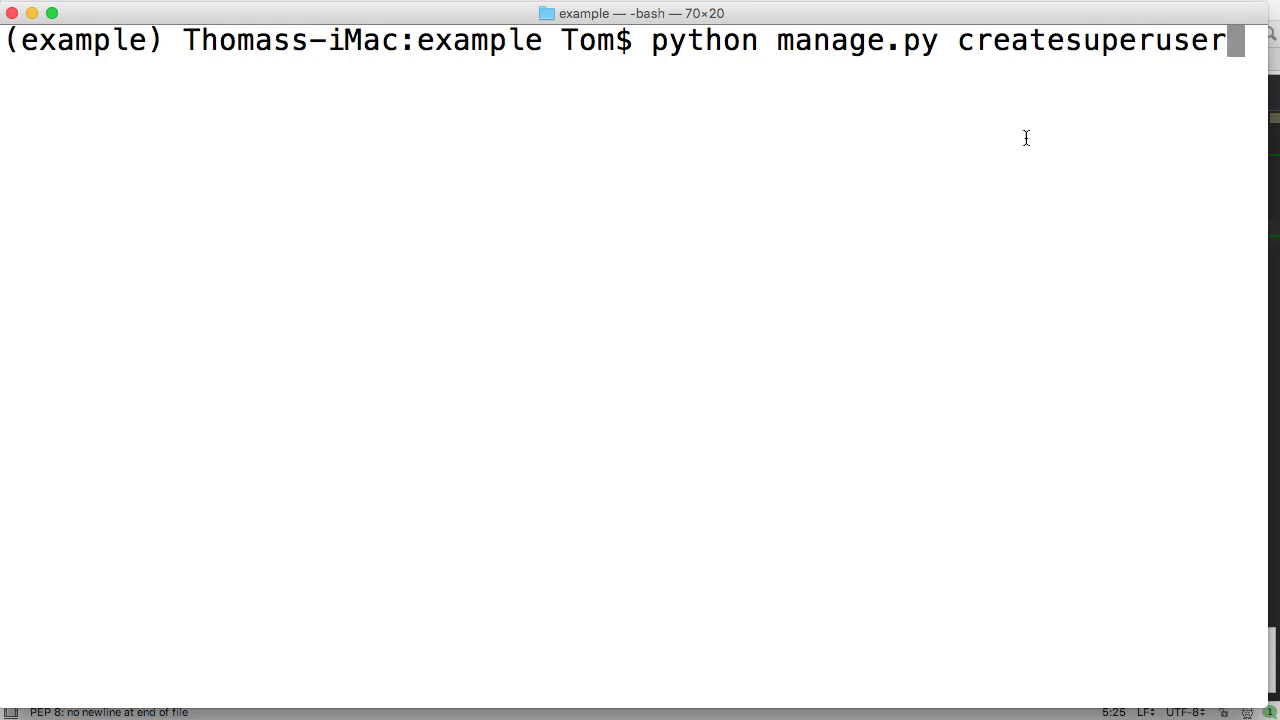
key(Return)
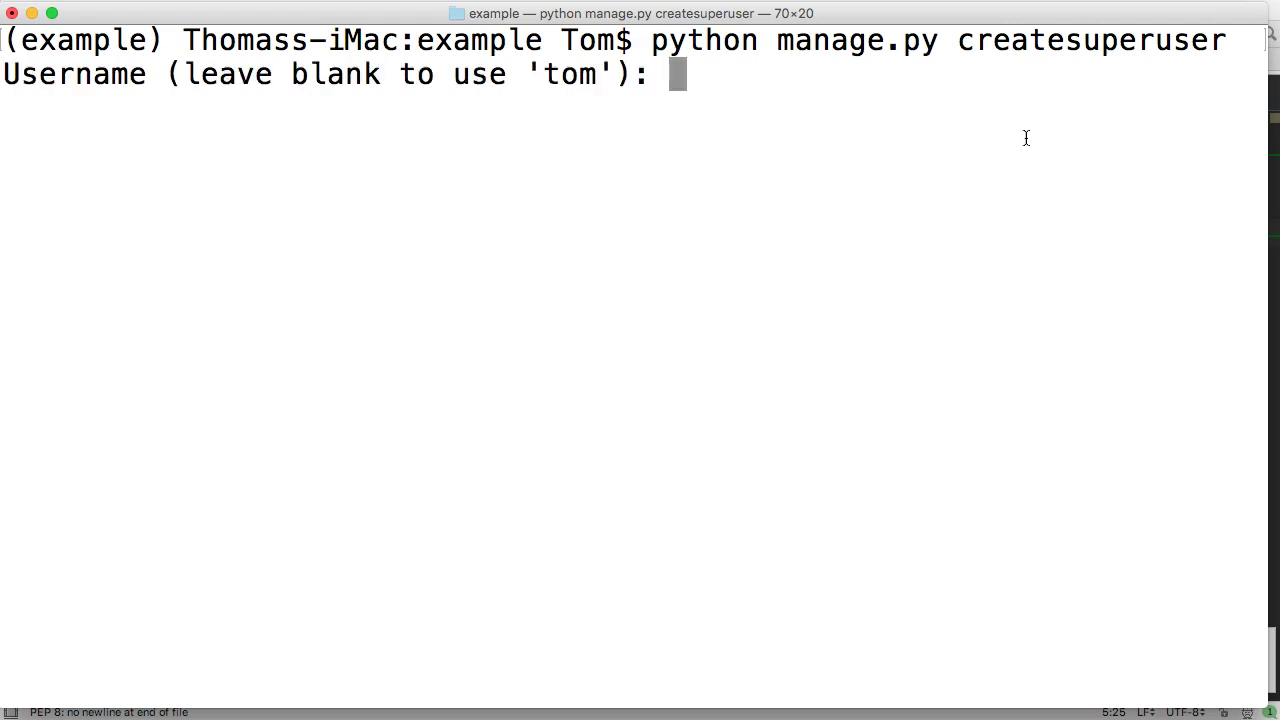
- Enter username admin, the superuser's e-mail address, and the password twice
text(admin)
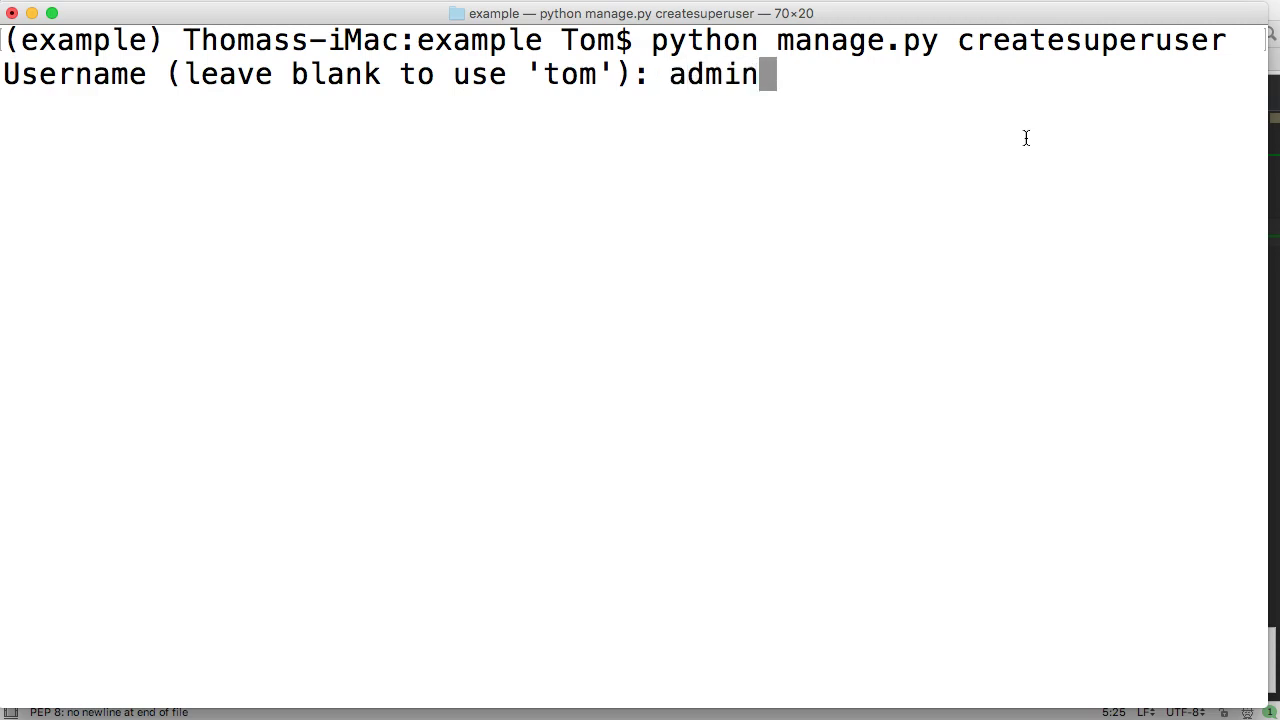
key(Return)
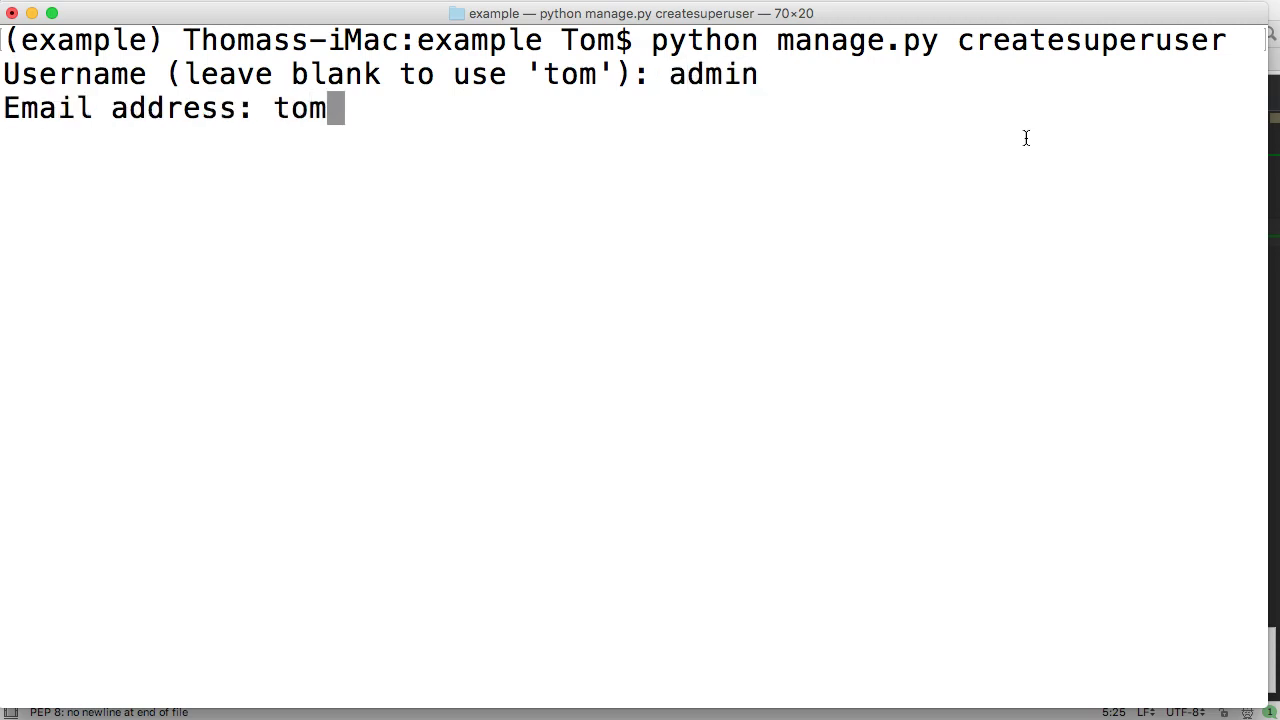
key(Return)
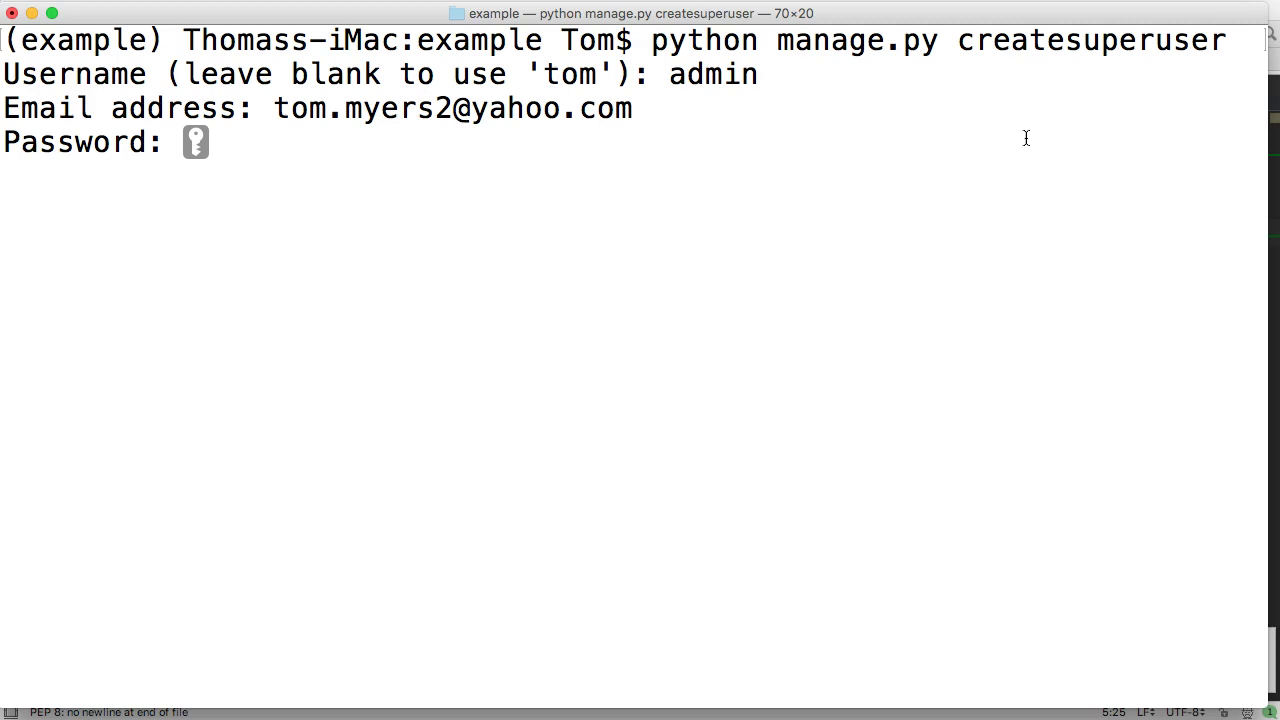
key(Return)
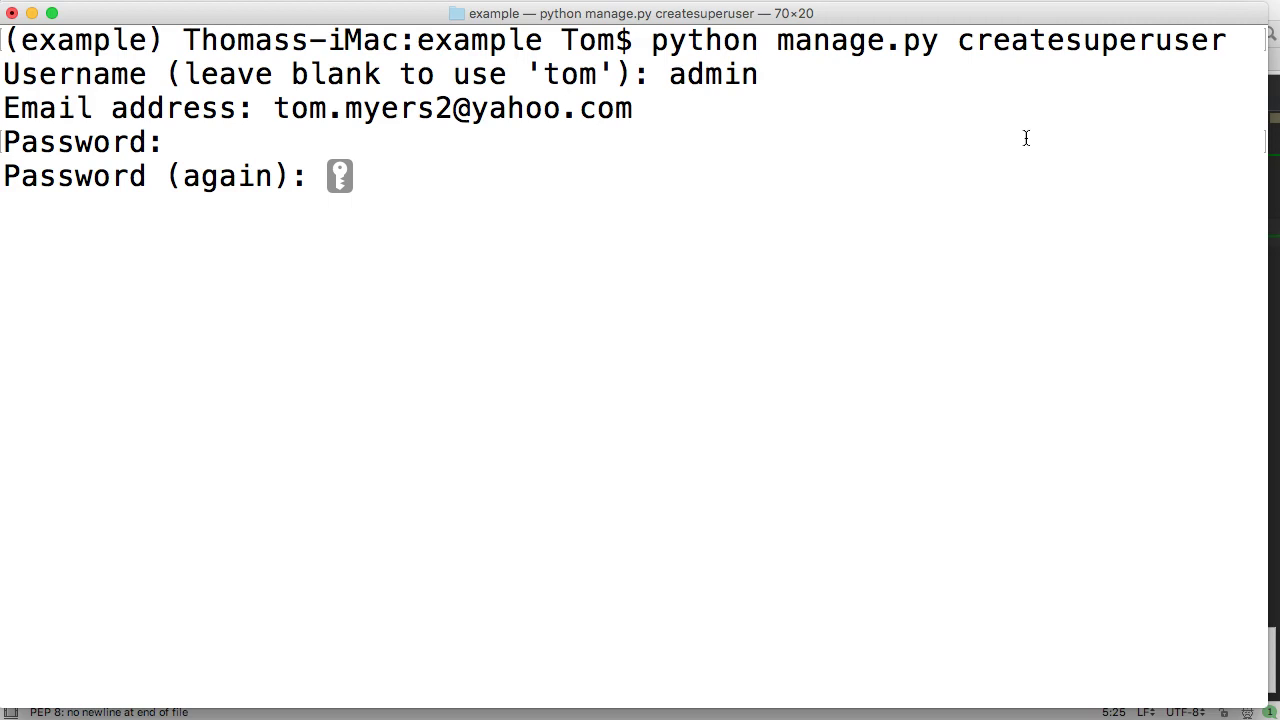
key(Return)
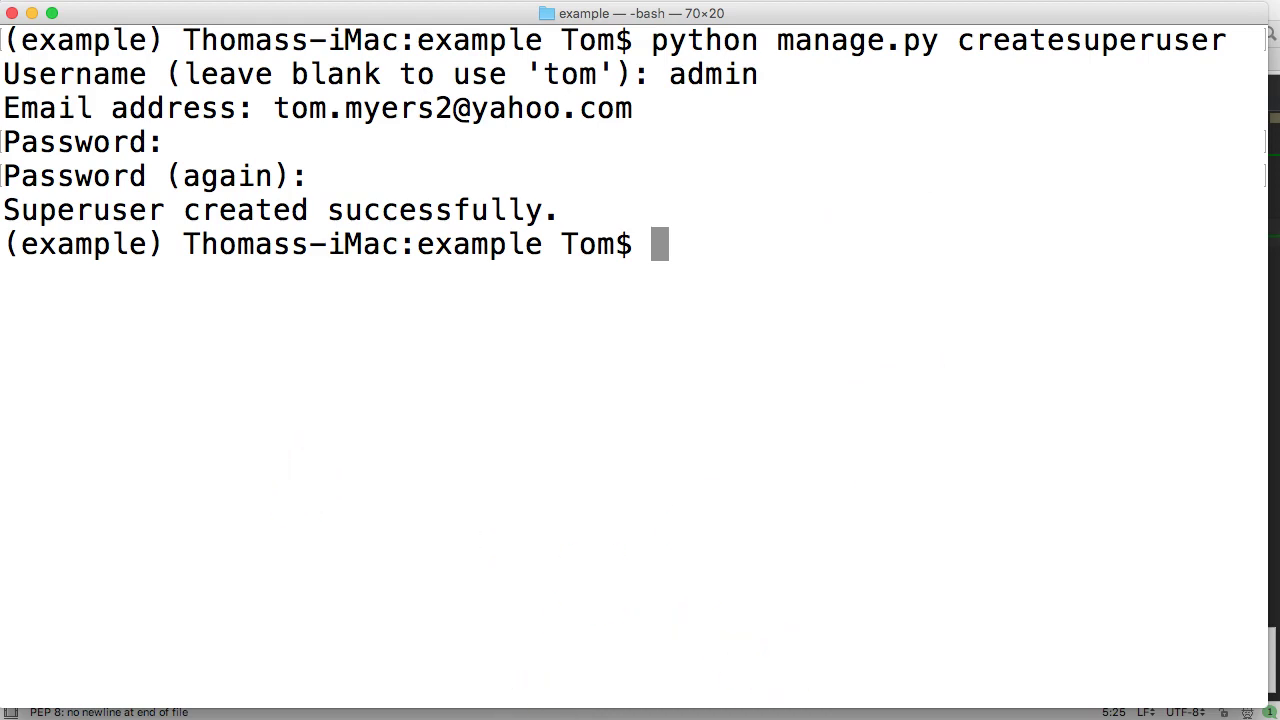
- Start the development server with python manage.py runserver in the terminal
key(super+Tab)
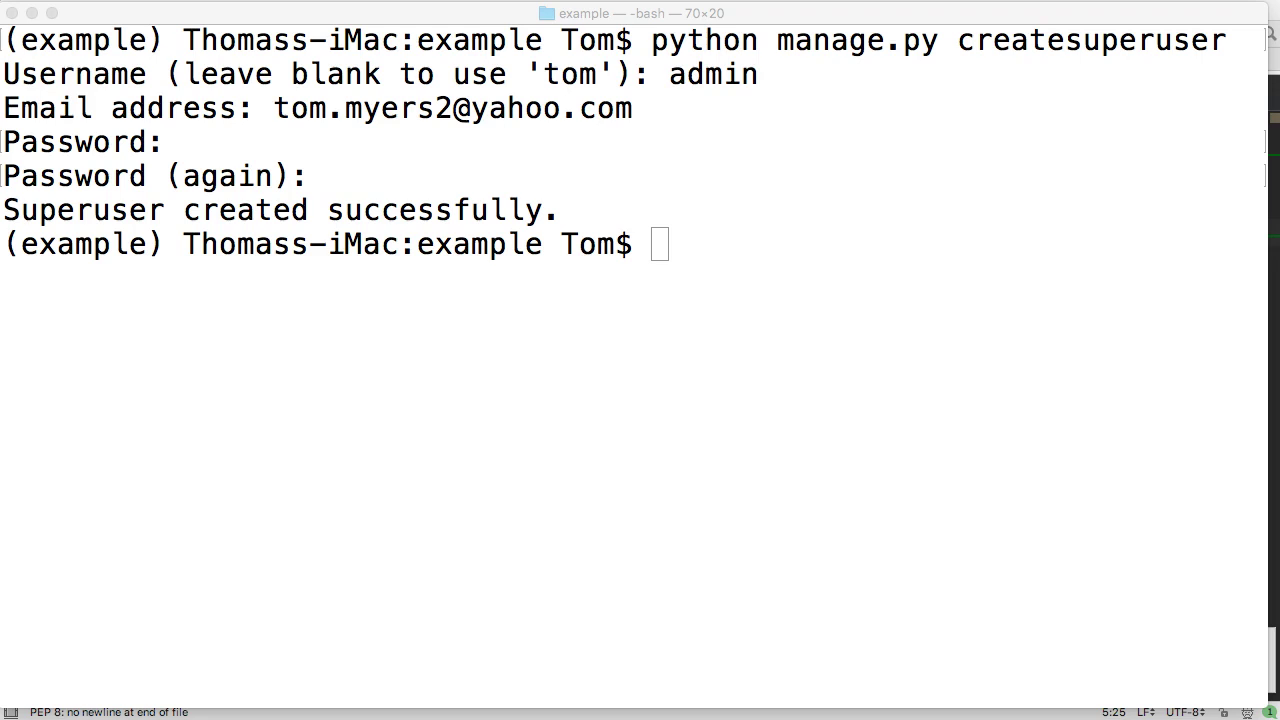
drag(830, 14, 978, 16)
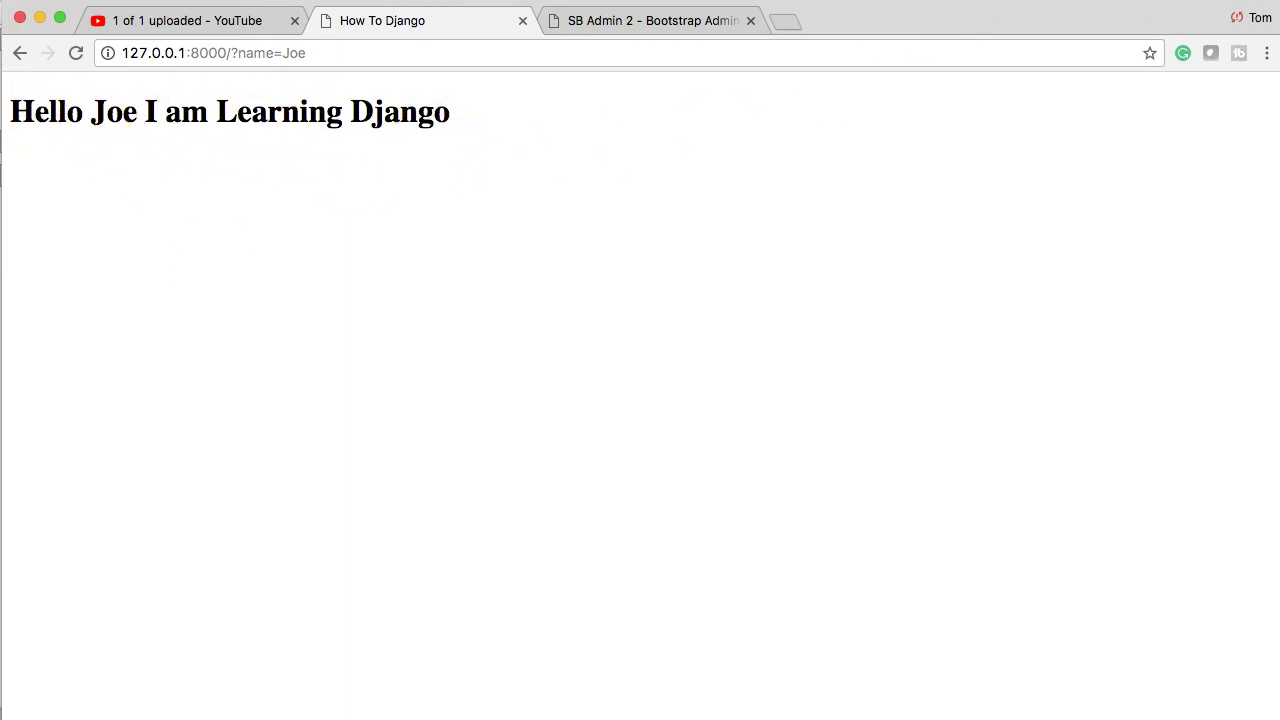
key(super+Tab)
click(500, 514)
text(p)
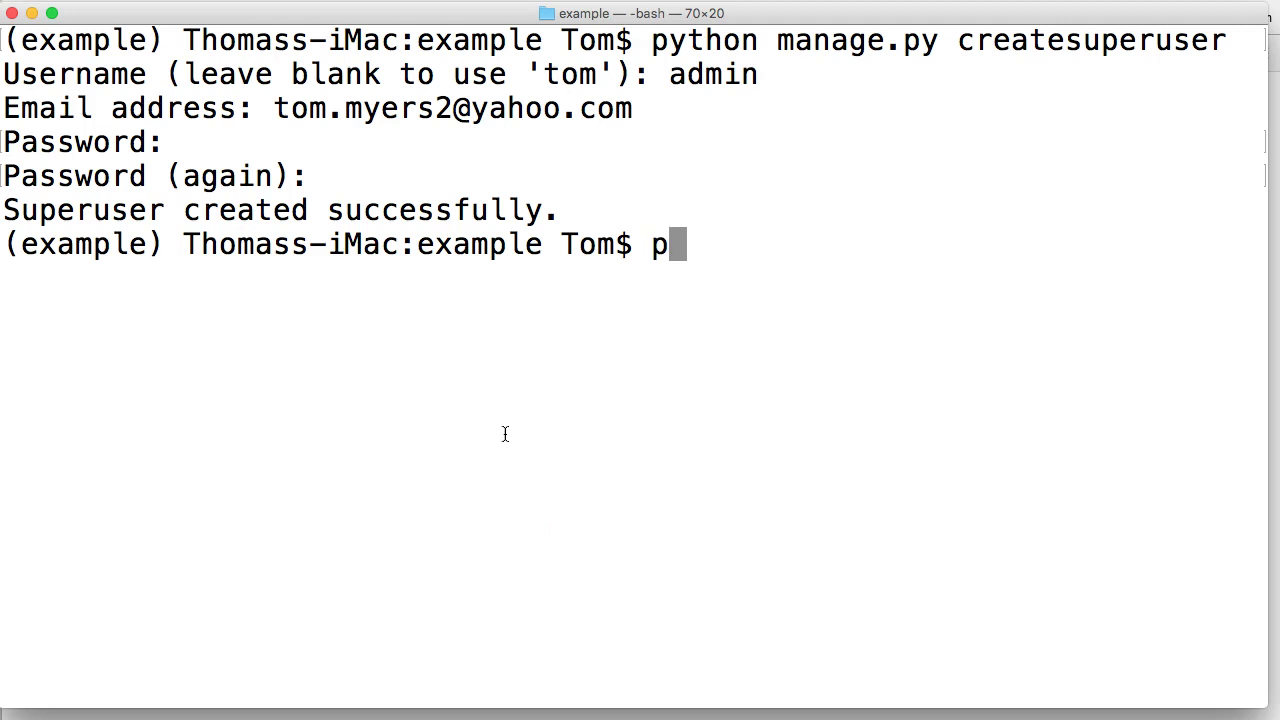
text(ython manage.py r)
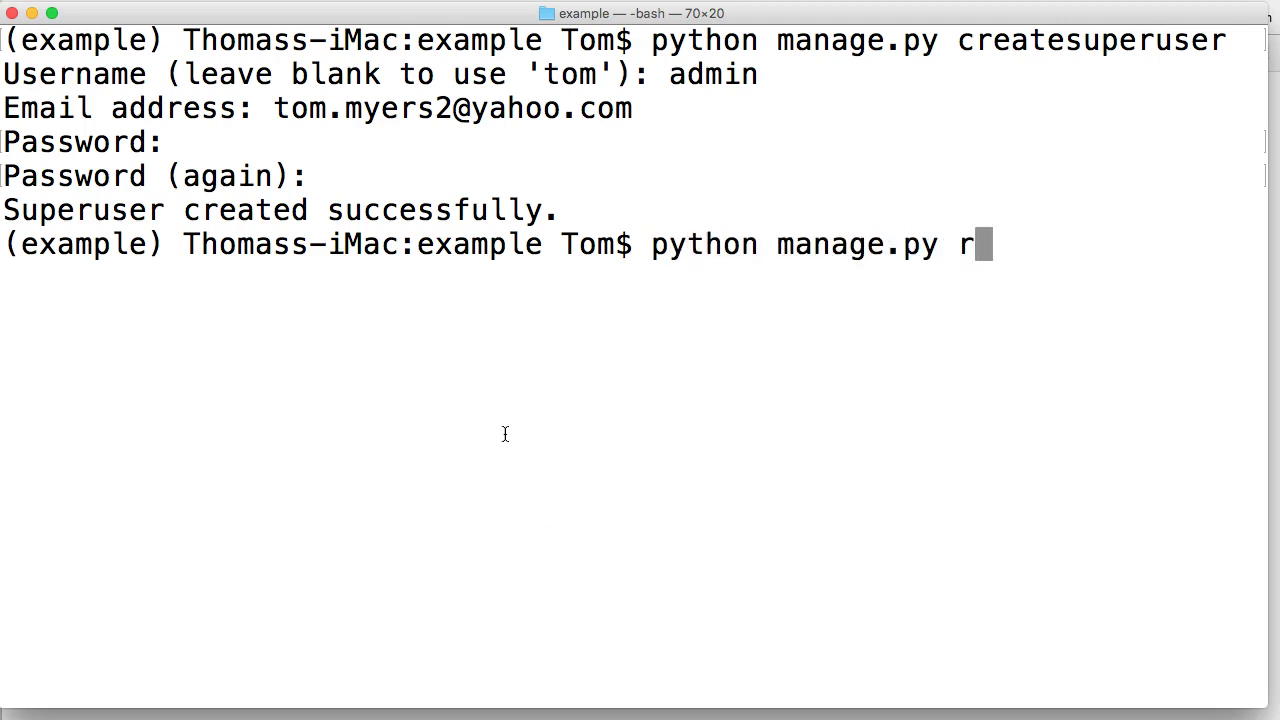
text(unser)
key(BackSpace)
text(v)
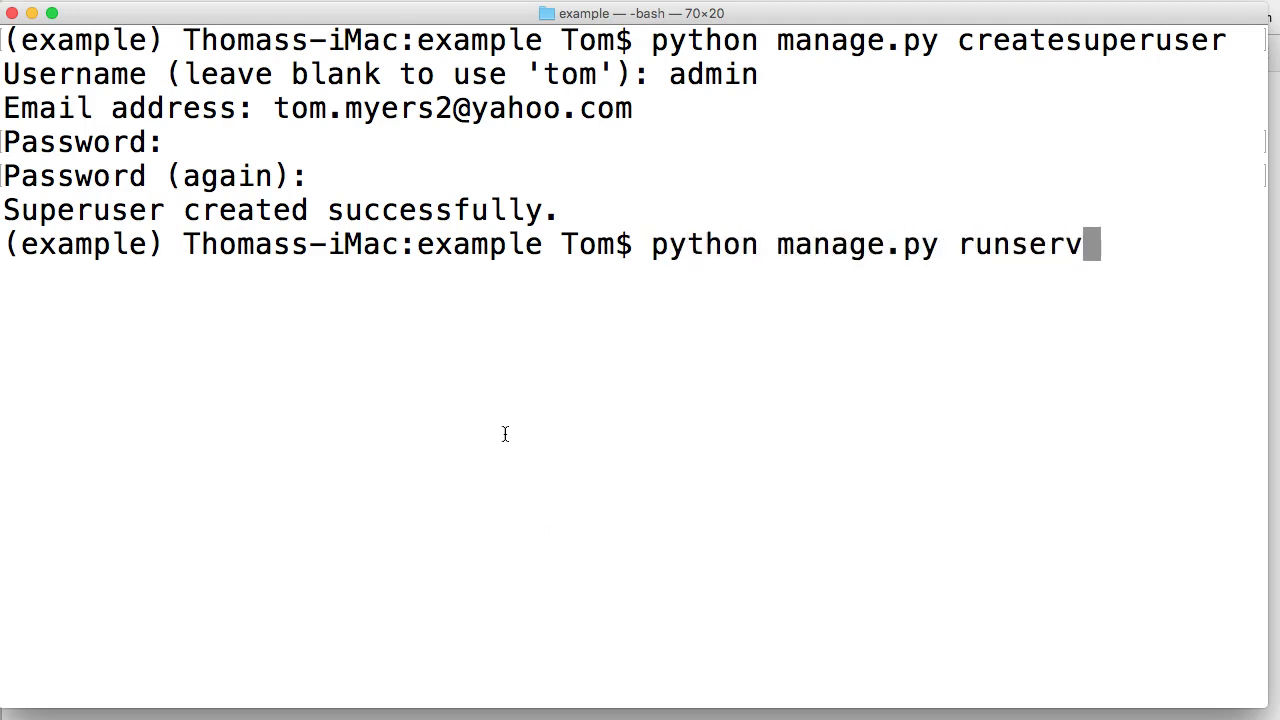
text(er)
key(Return)
- Nudge the terminal window left and bring Chrome's Hello Joe page to the front
click(366, 137)
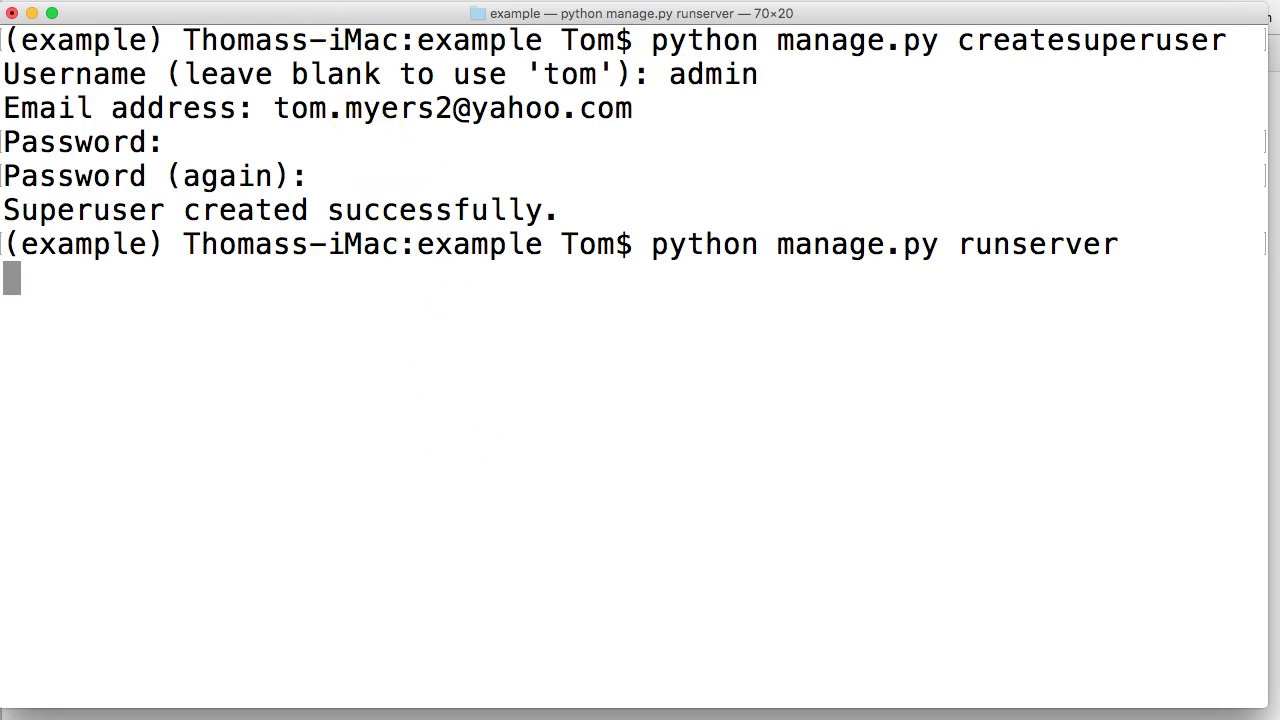
drag(357, 14, 315, 13)
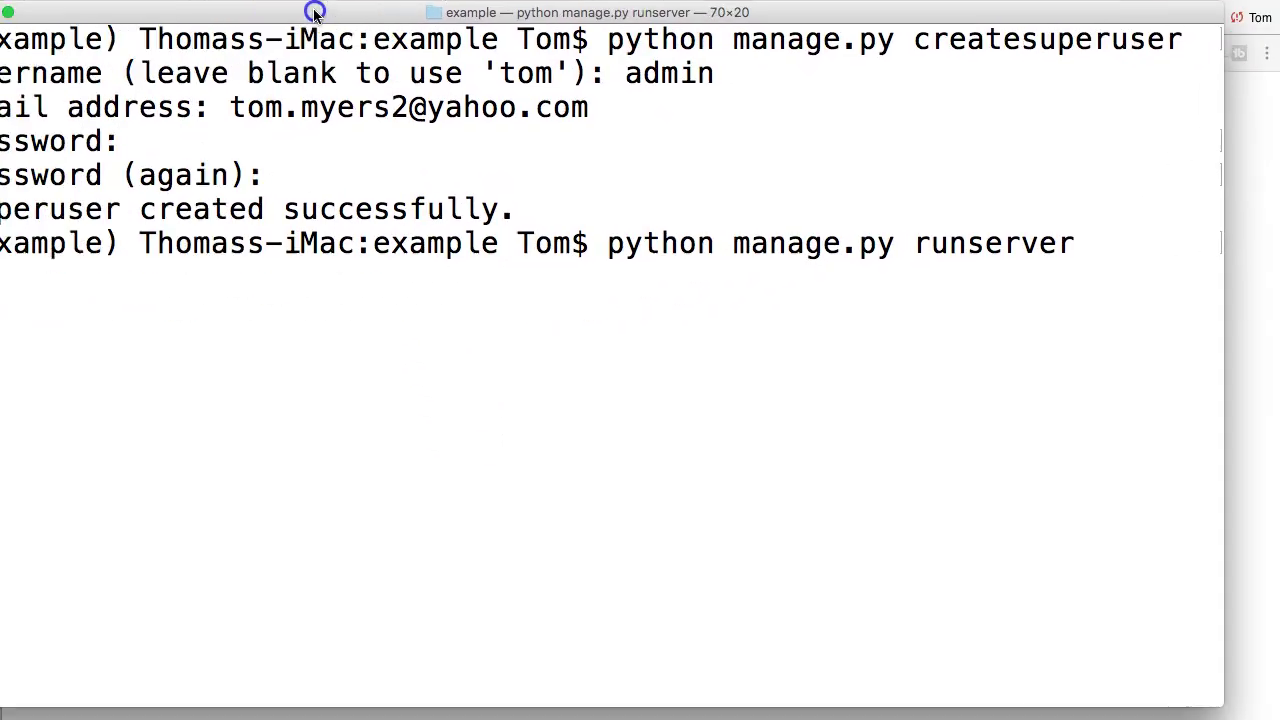
click(350, 323)
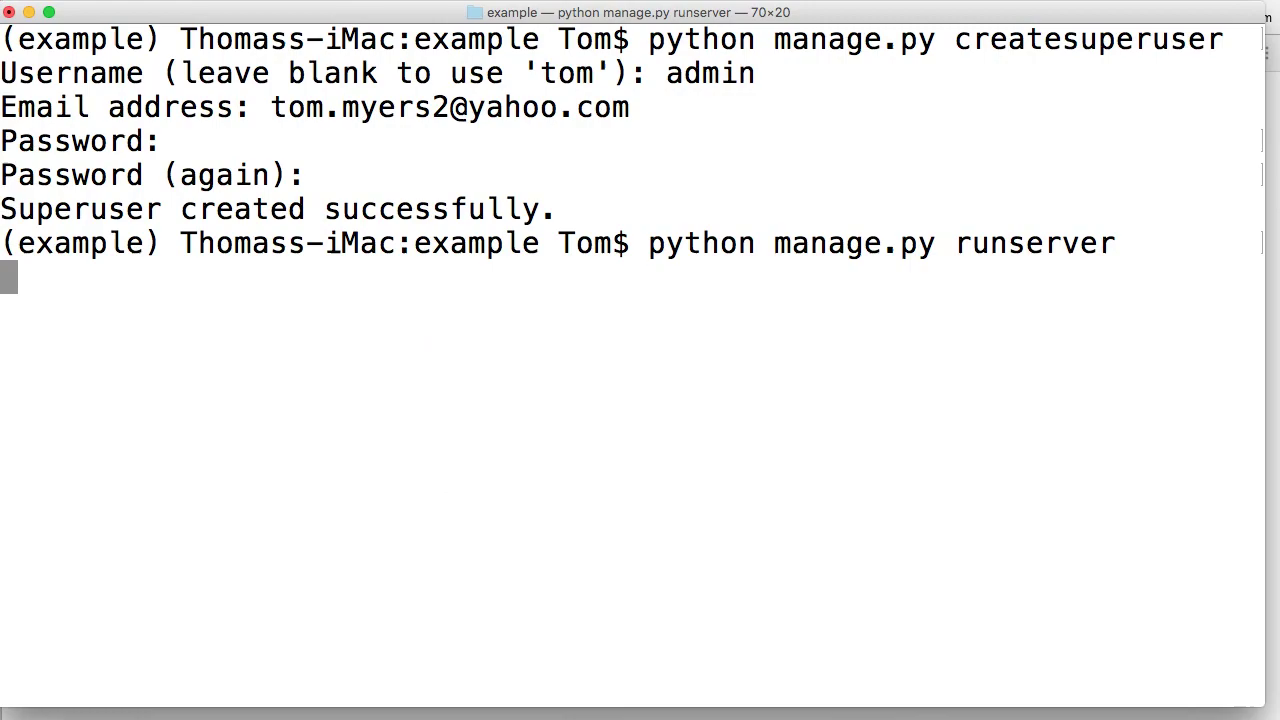
key(super+Tab)
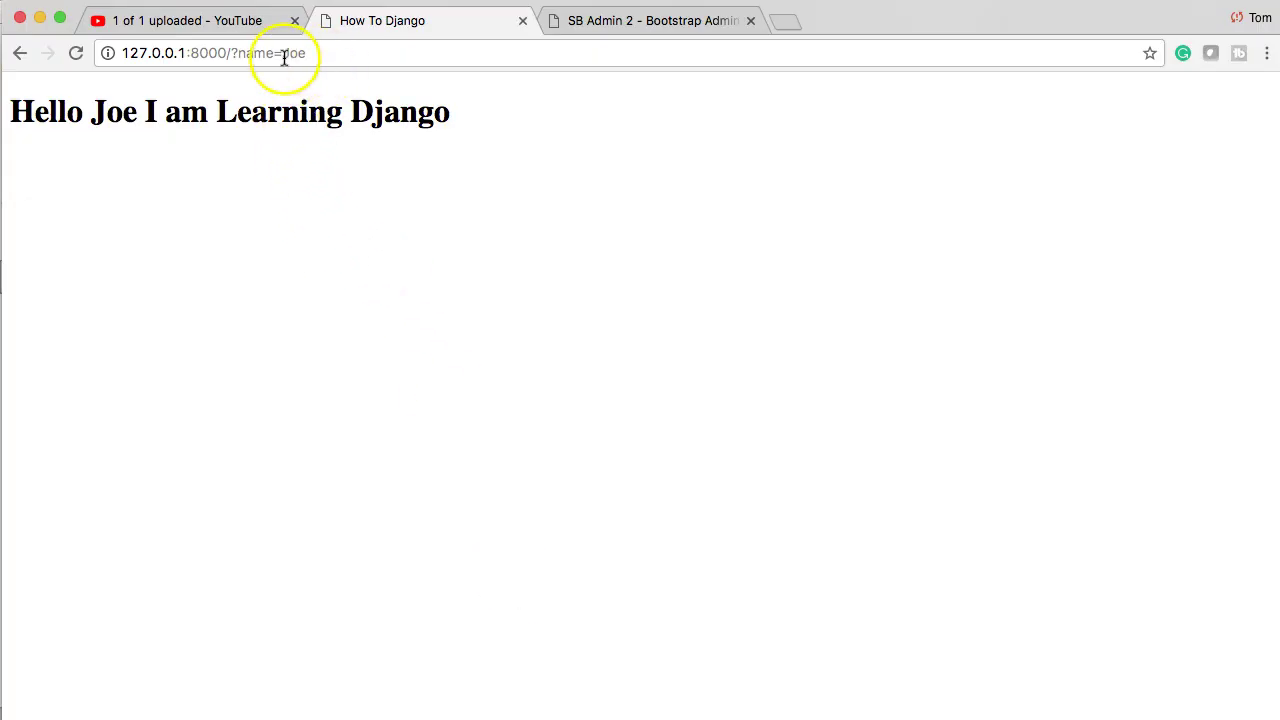
- Replace ?name=Joe with admin in the address bar to load 127.0.0.1:8000/admin
drag(233, 53, 317, 55)
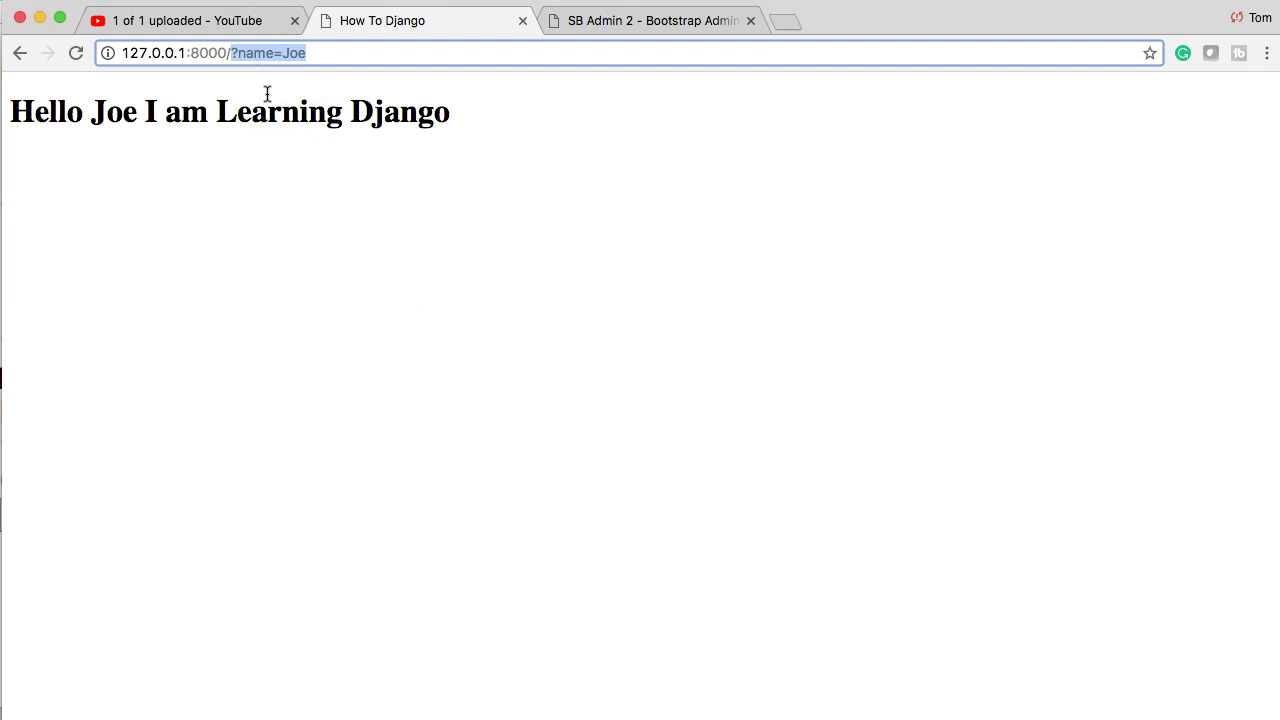
text(admin)
key(Return)
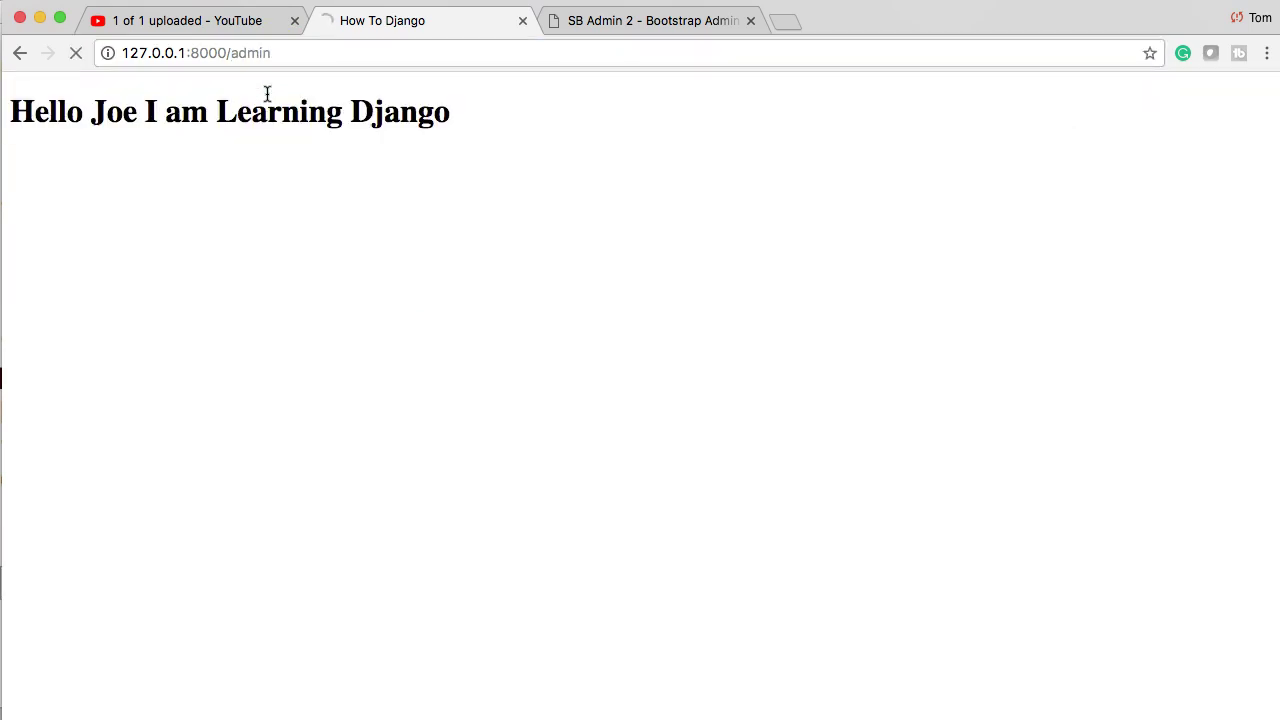
- Log in to Django administration as admin with the superuser password
click(267, 167)
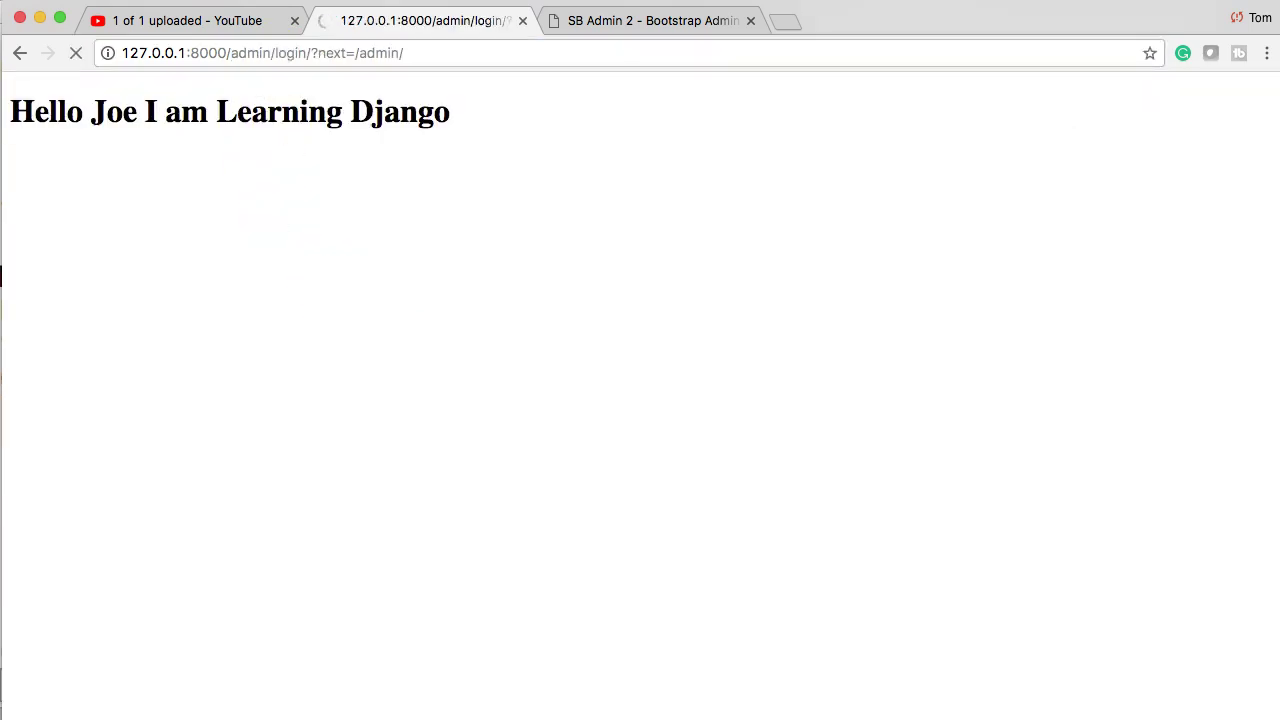
click(557, 649)
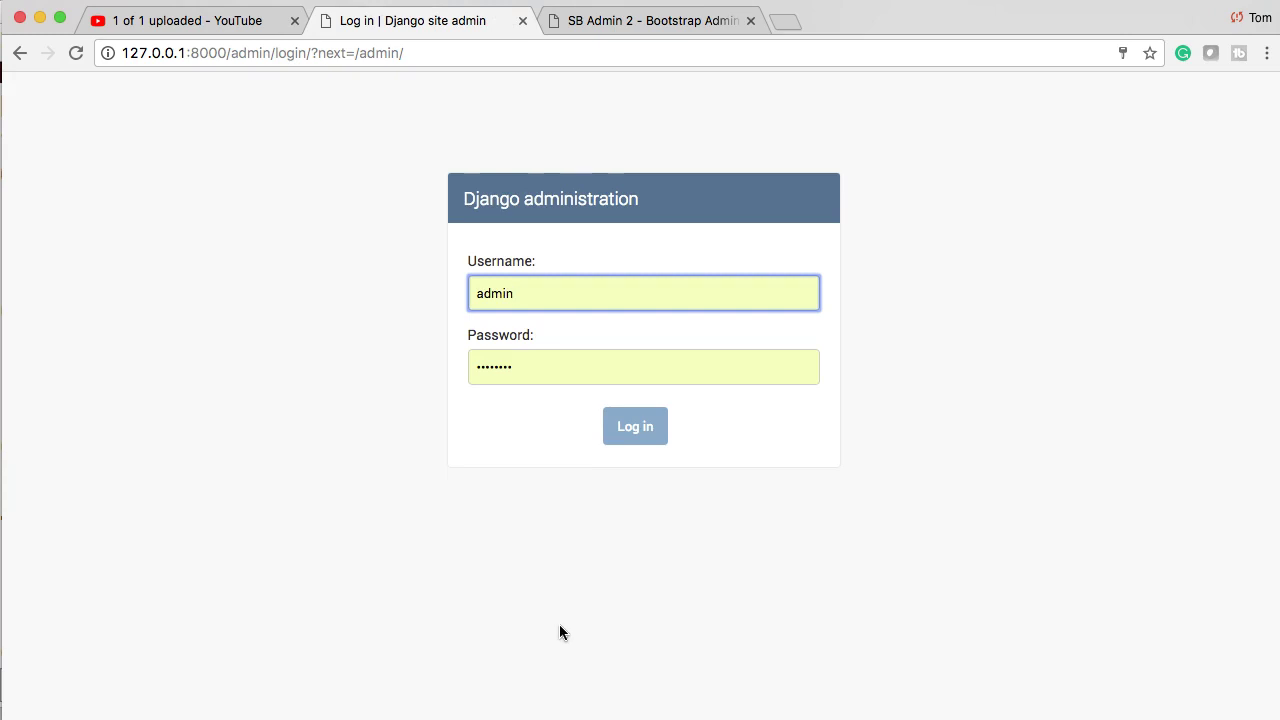
click(517, 368)
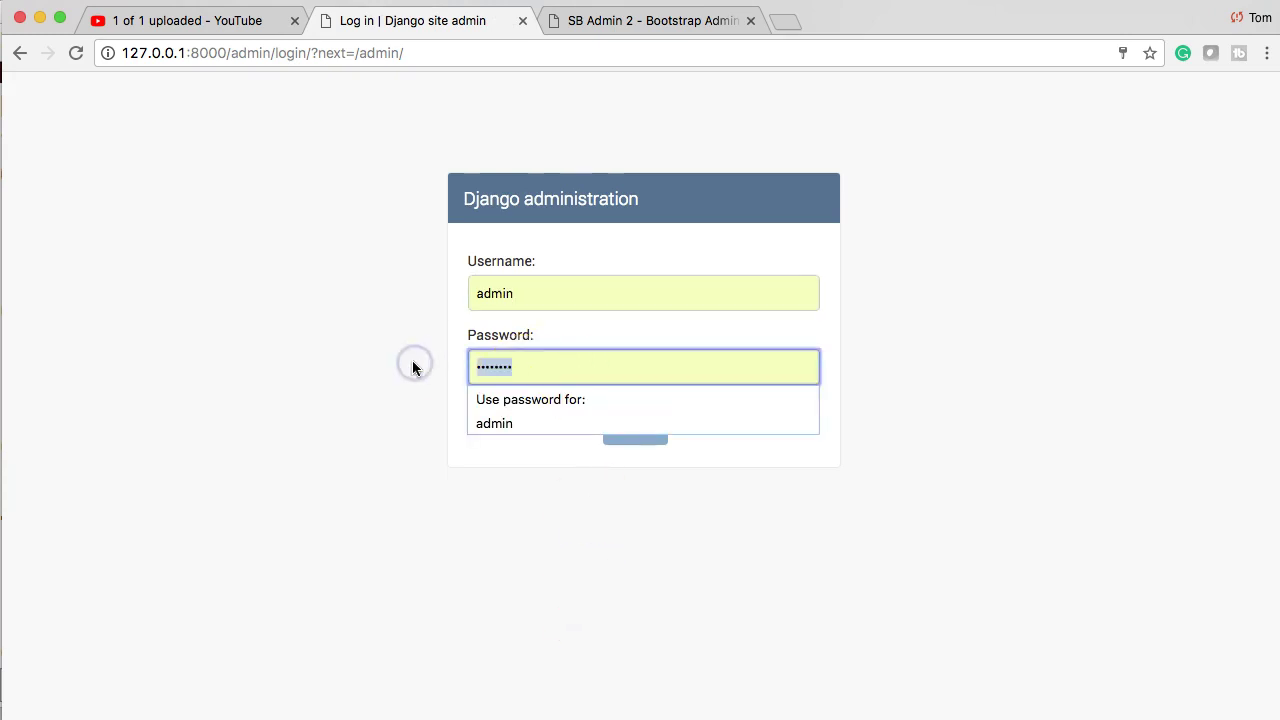
text(********)
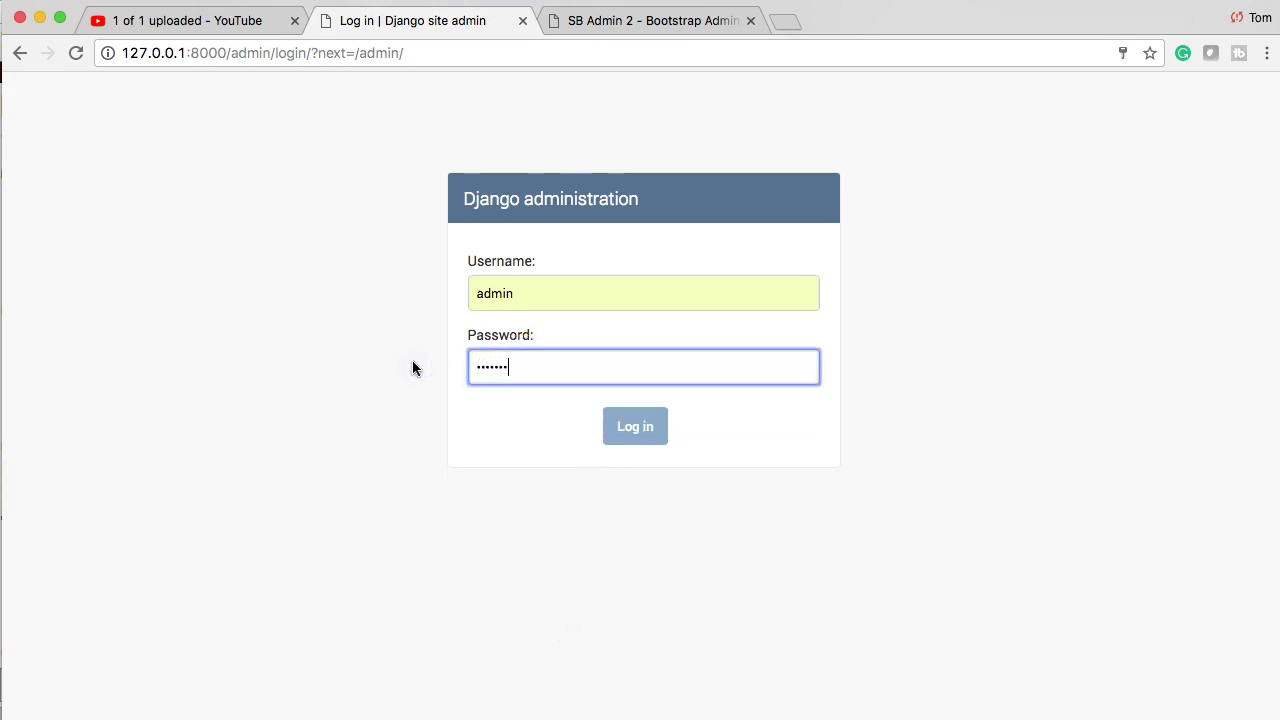
text(*)
key(Return)
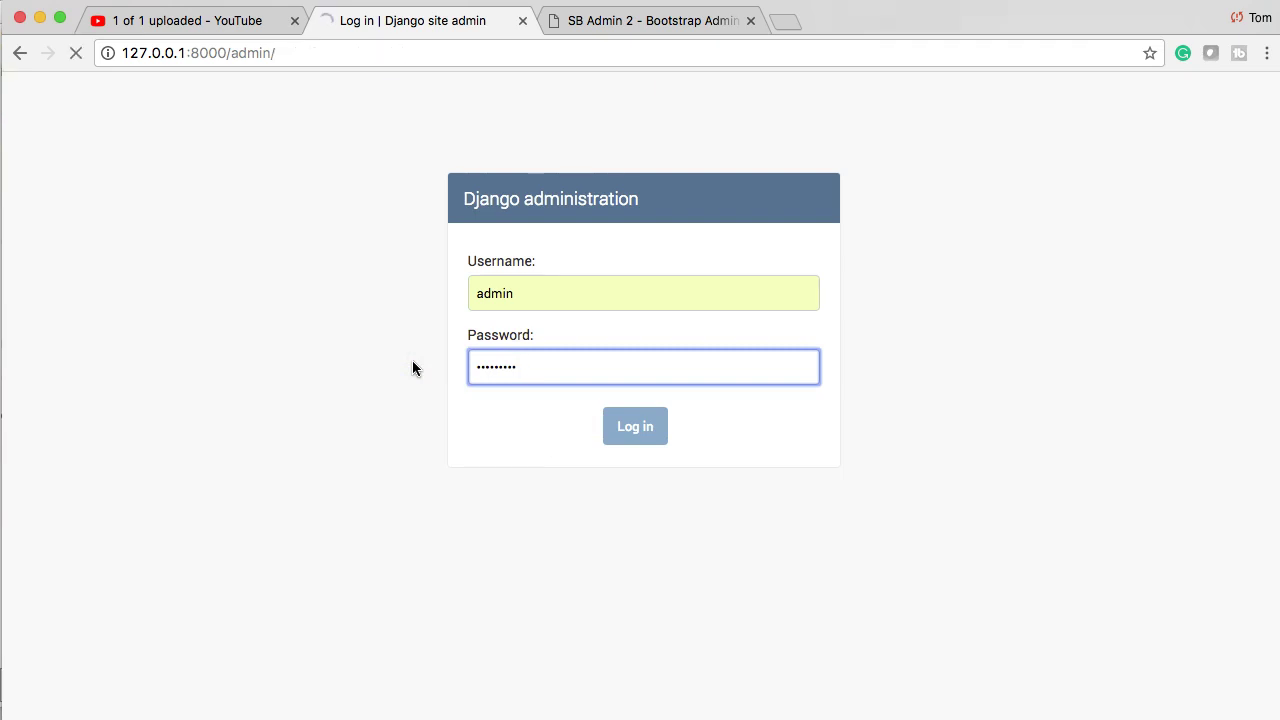
- Dismiss Chrome's password-update prompt and open Categorys under BLOG
click(520, 390)
click(1031, 189)
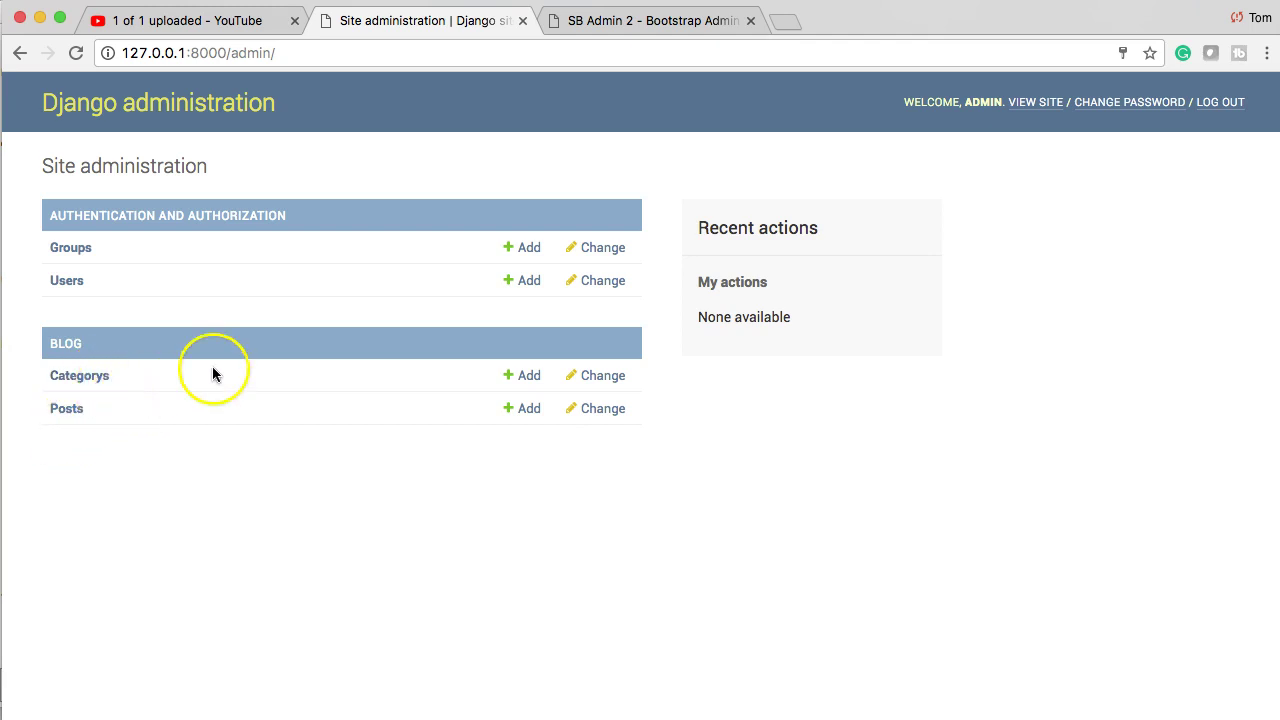
click(94, 377)
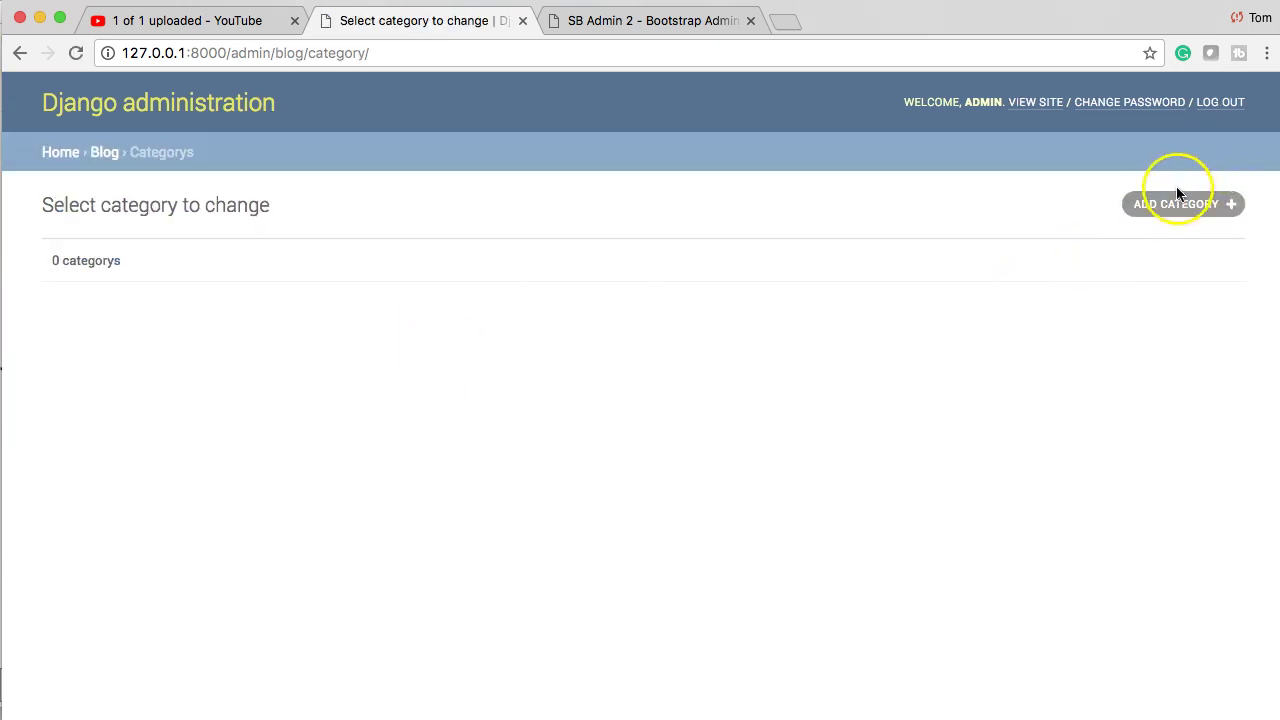
- Add a category named Python with description 'IThis is Python Tutorials'
click(1163, 204)
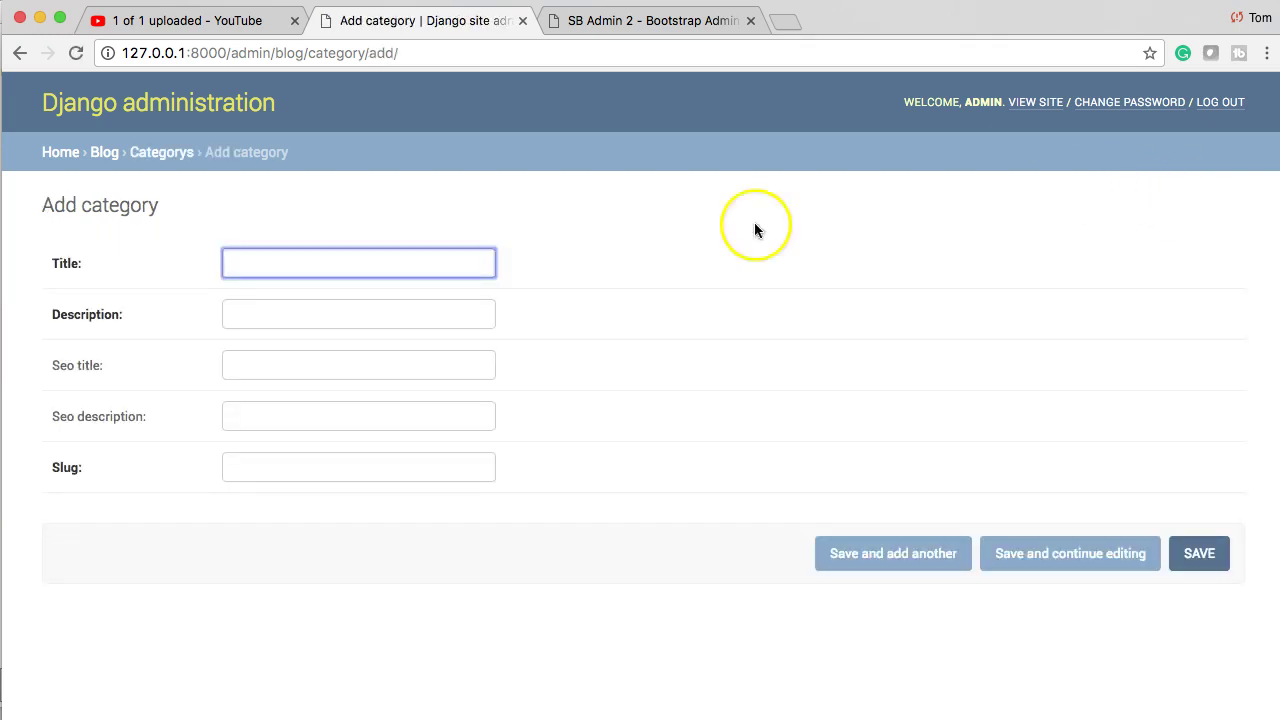
text(Python)
key(Tab)
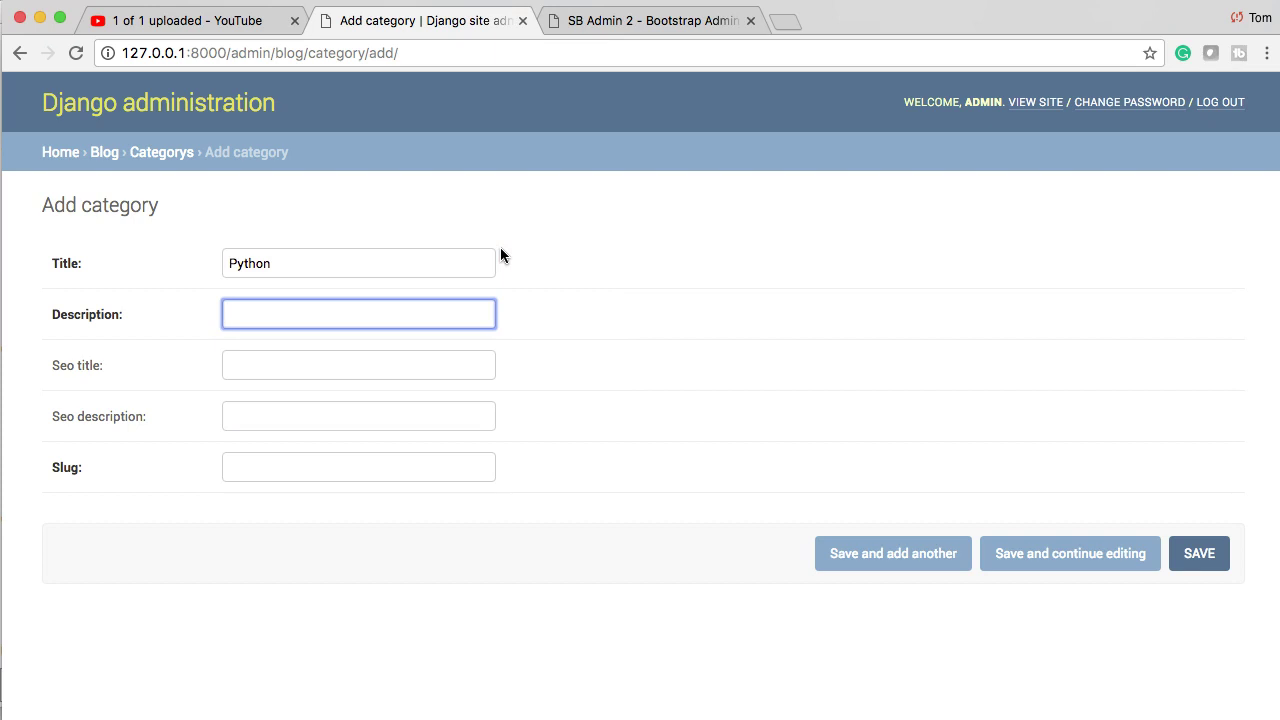
text(I)
text(This is )
text(Python Tutor)
text(ials)
key(Tab)
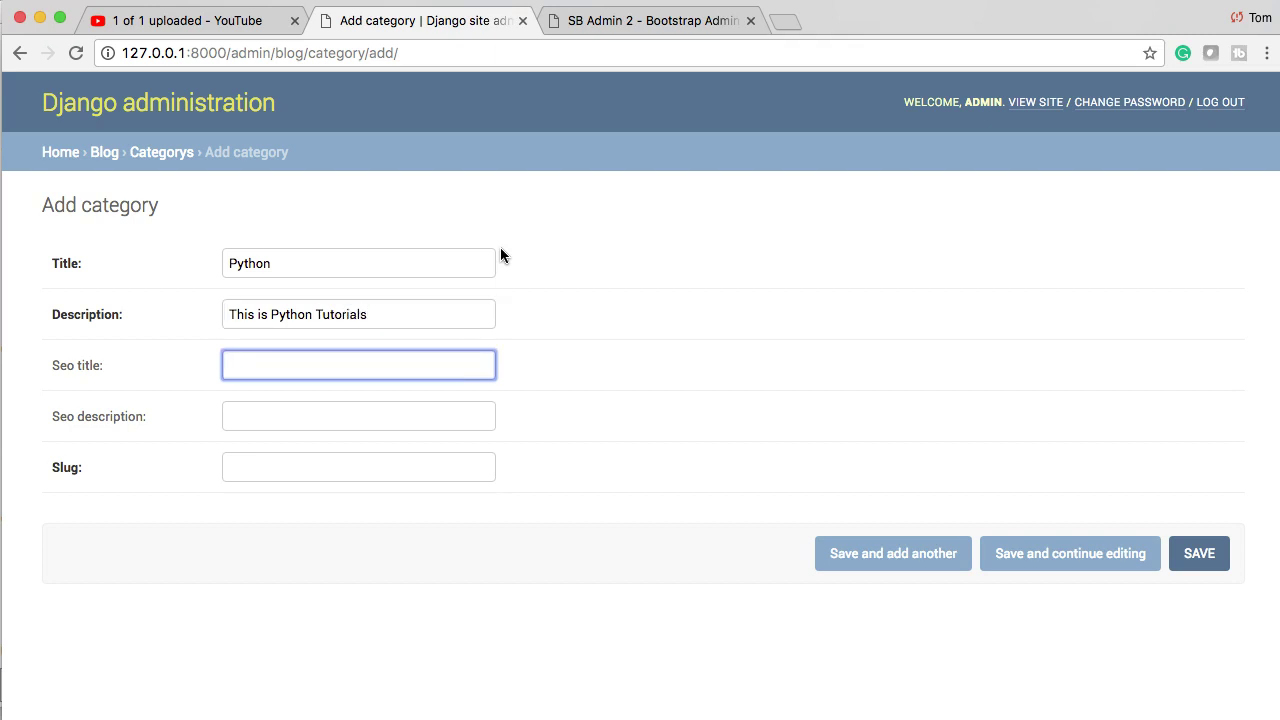
- Set SEO title 'Python 3 Tutorials', SEO description 'This is the Python Tutorial section of our site', slug python, and save
text(Python 3 Tutorials)
key(Tab)
text(In)
key(BackSpace)
key(BackSpace)
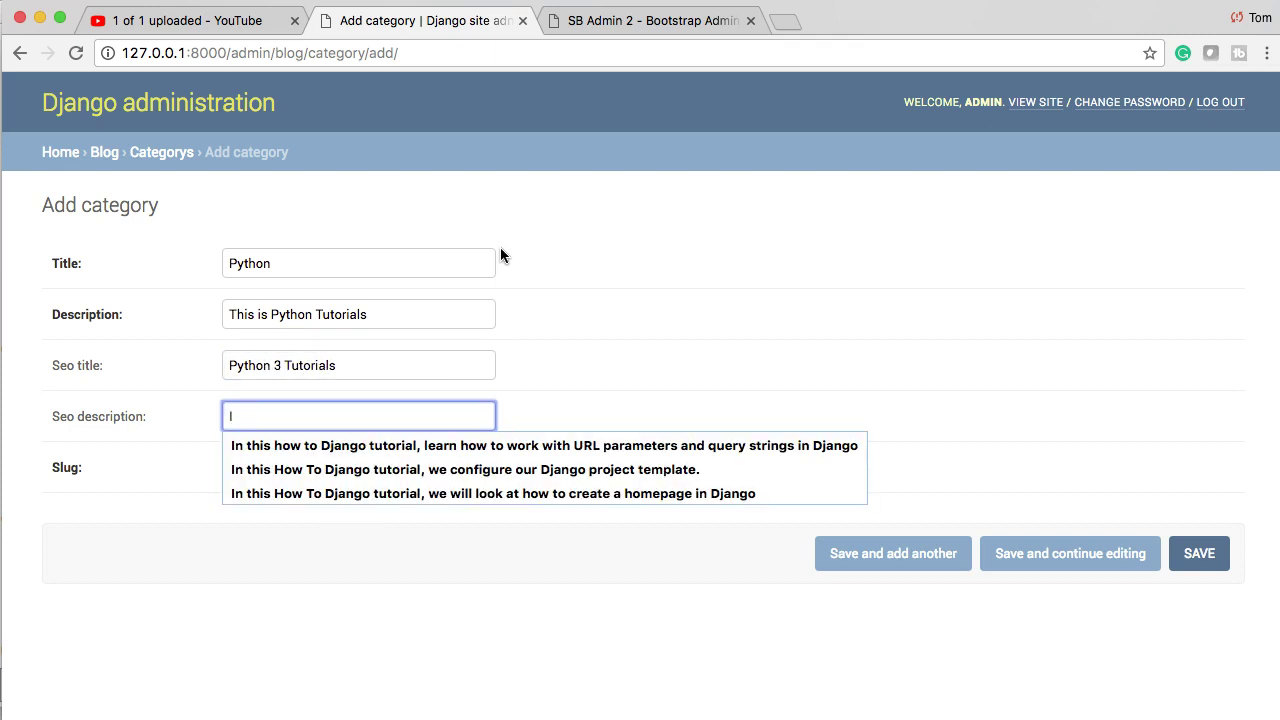
text(This is the )
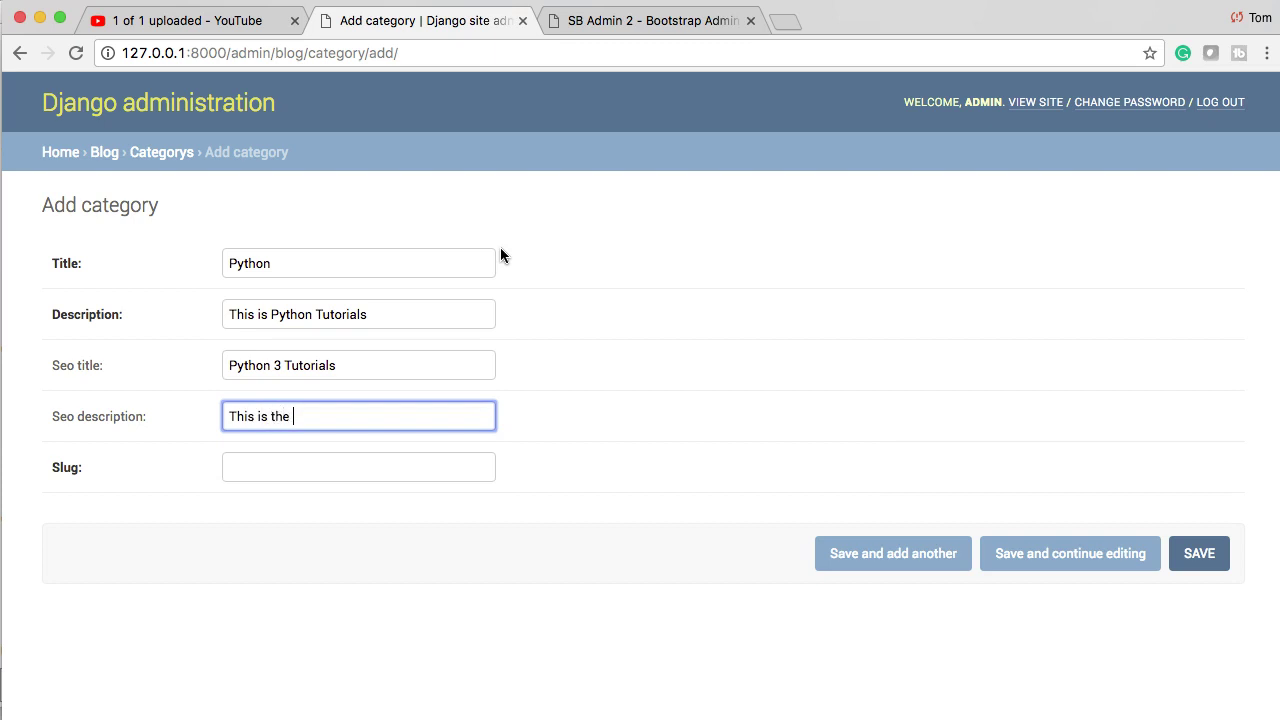
text(Python Tutorial section of our site)
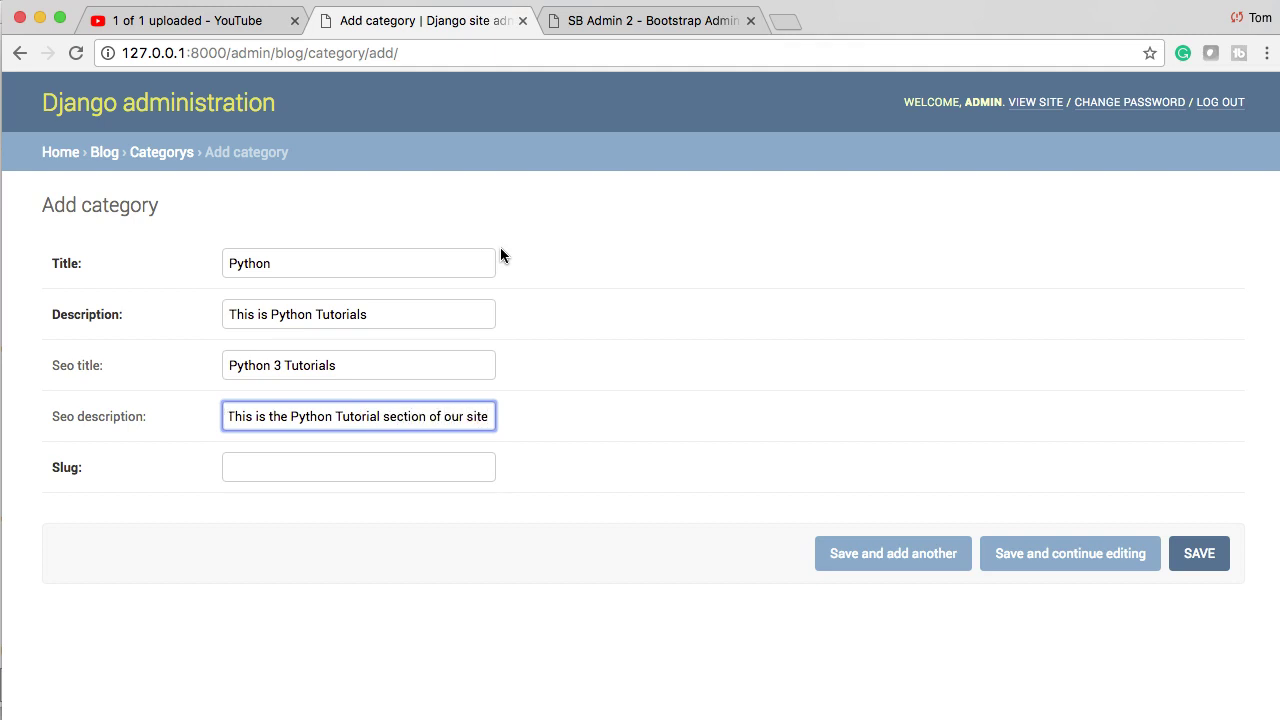
key(Tab)
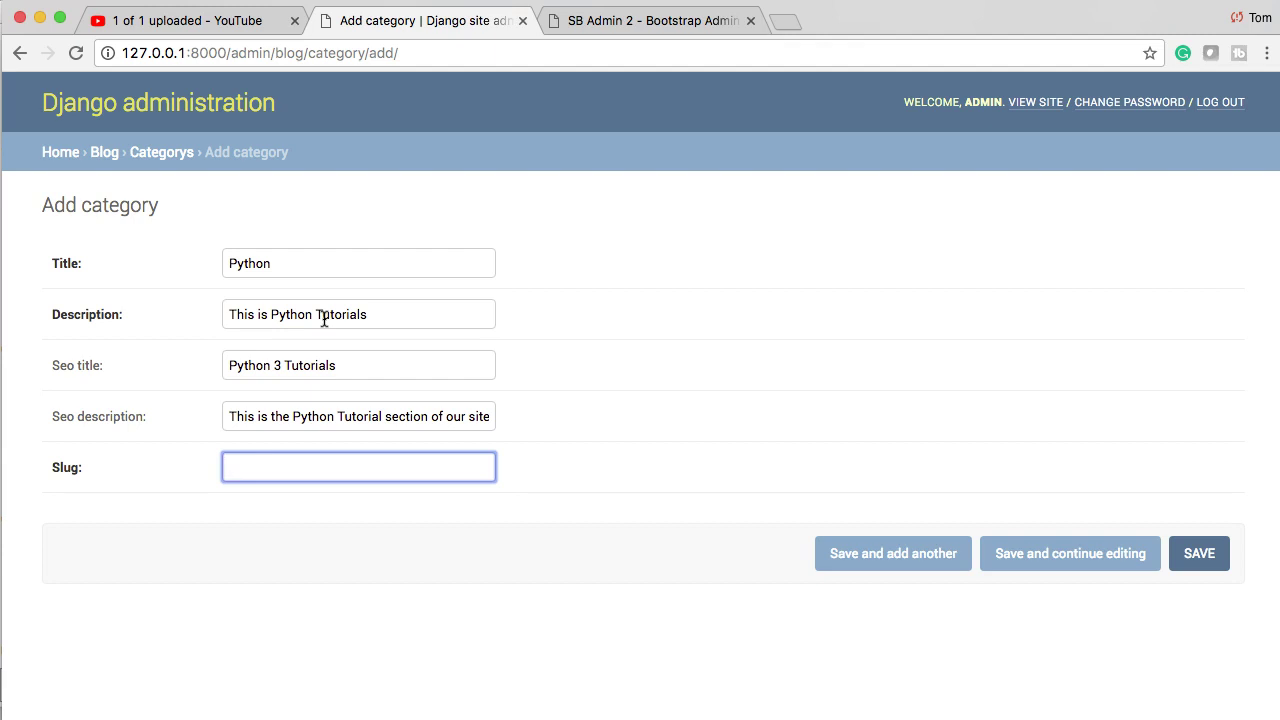
click(305, 494)
text(python)
click(1184, 575)
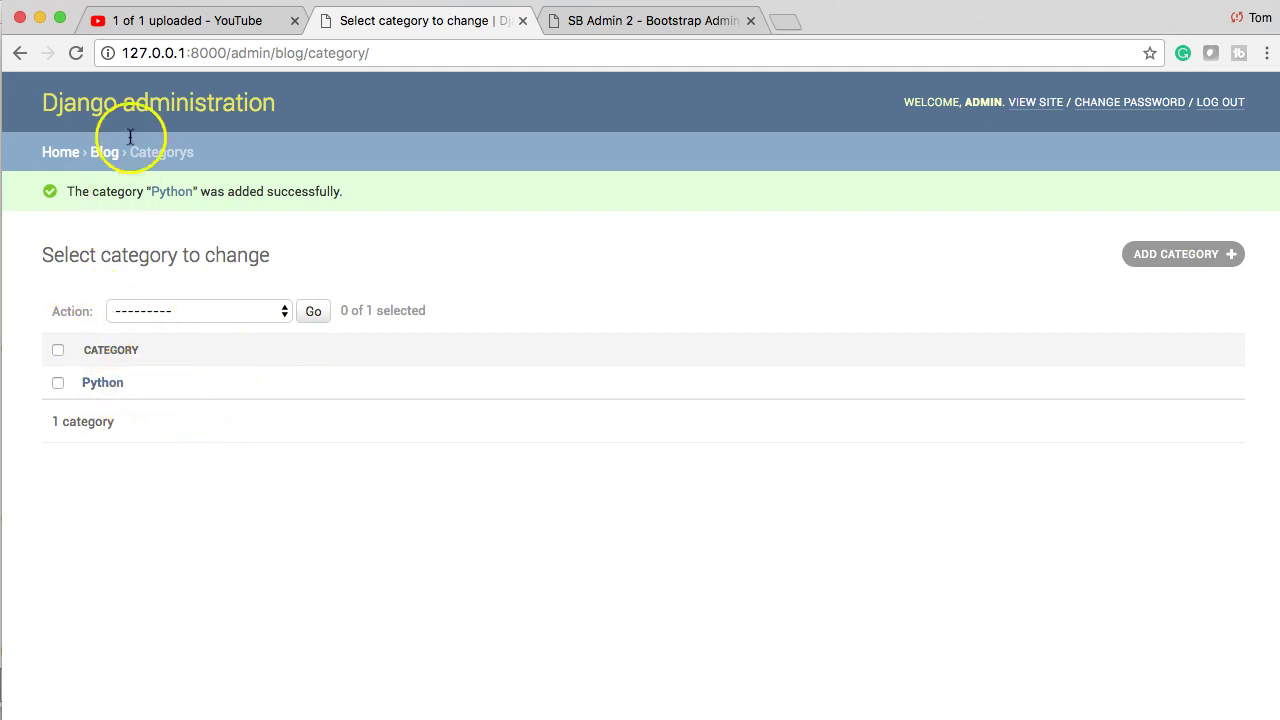
- Check the Categorys list via the Blog breadcrumb, then open the empty Posts list
click(105, 155)
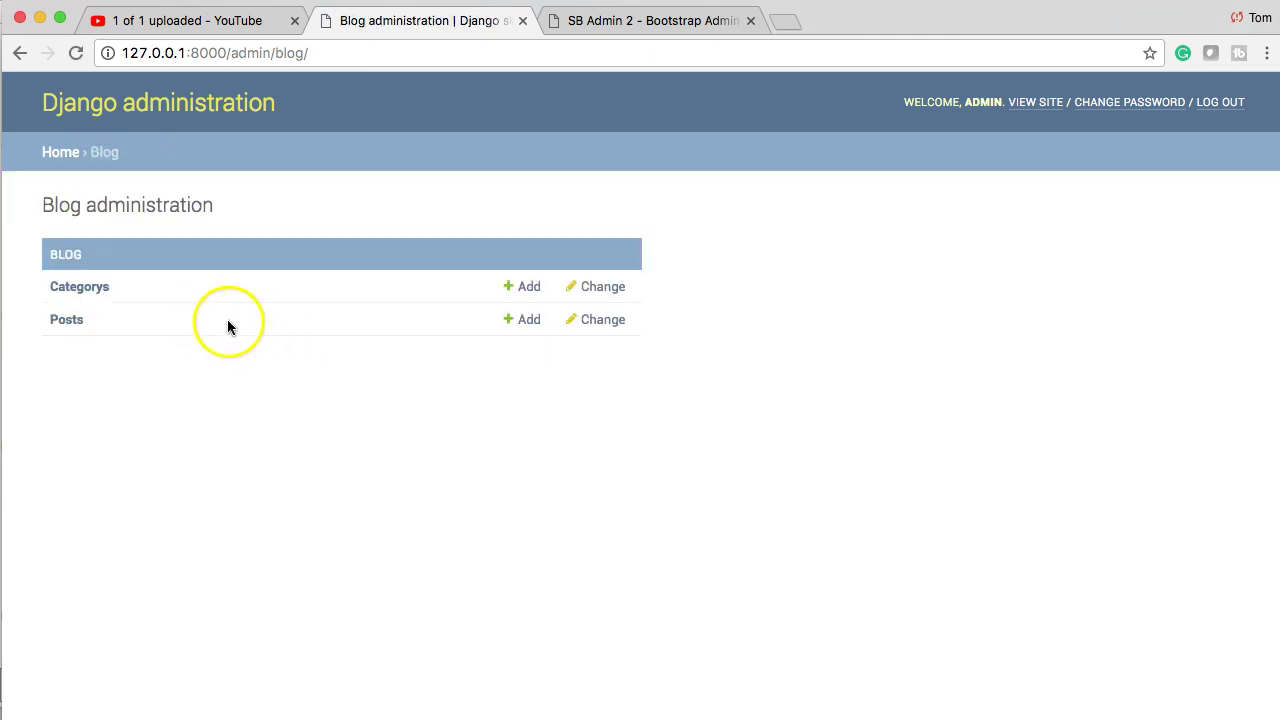
click(76, 286)
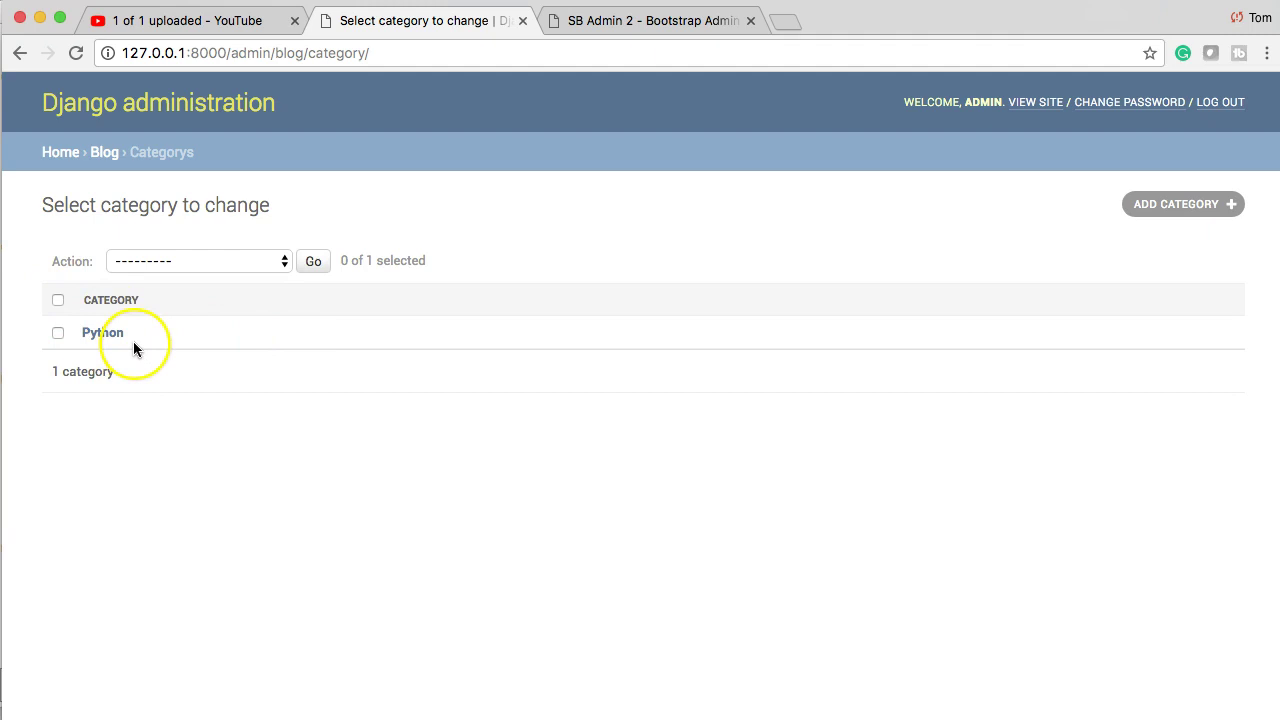
click(105, 152)
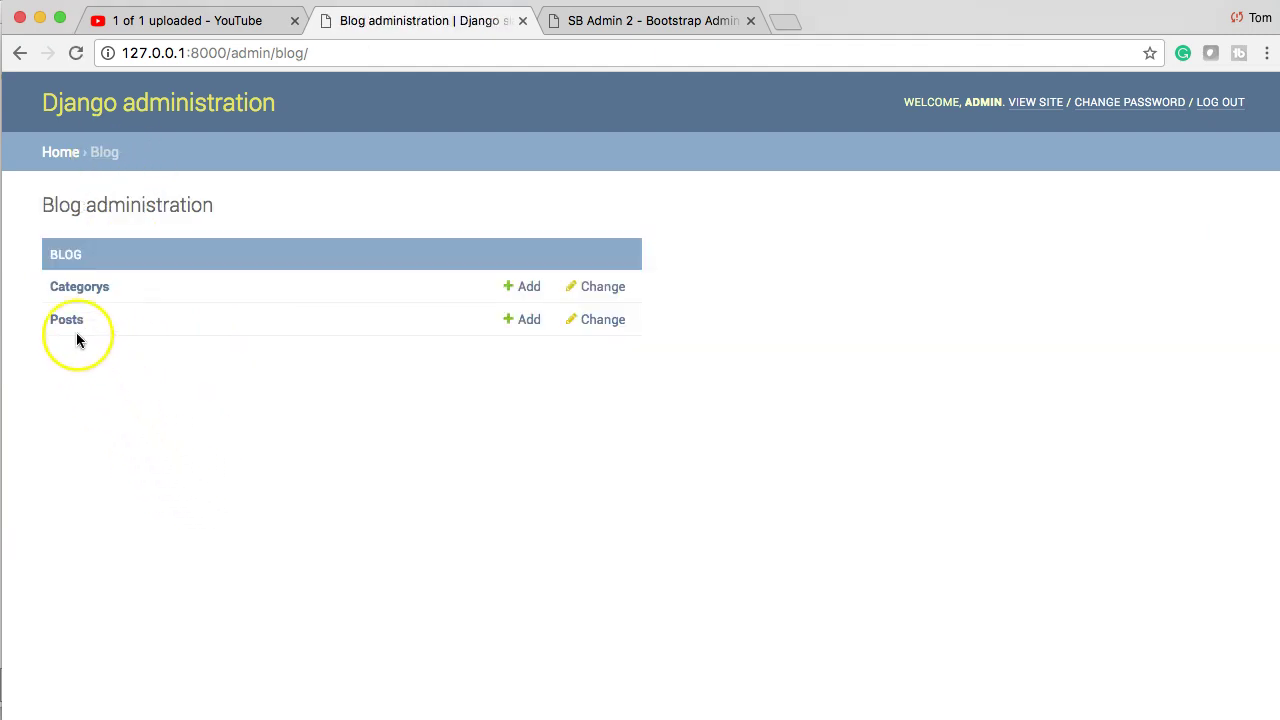
click(55, 320)
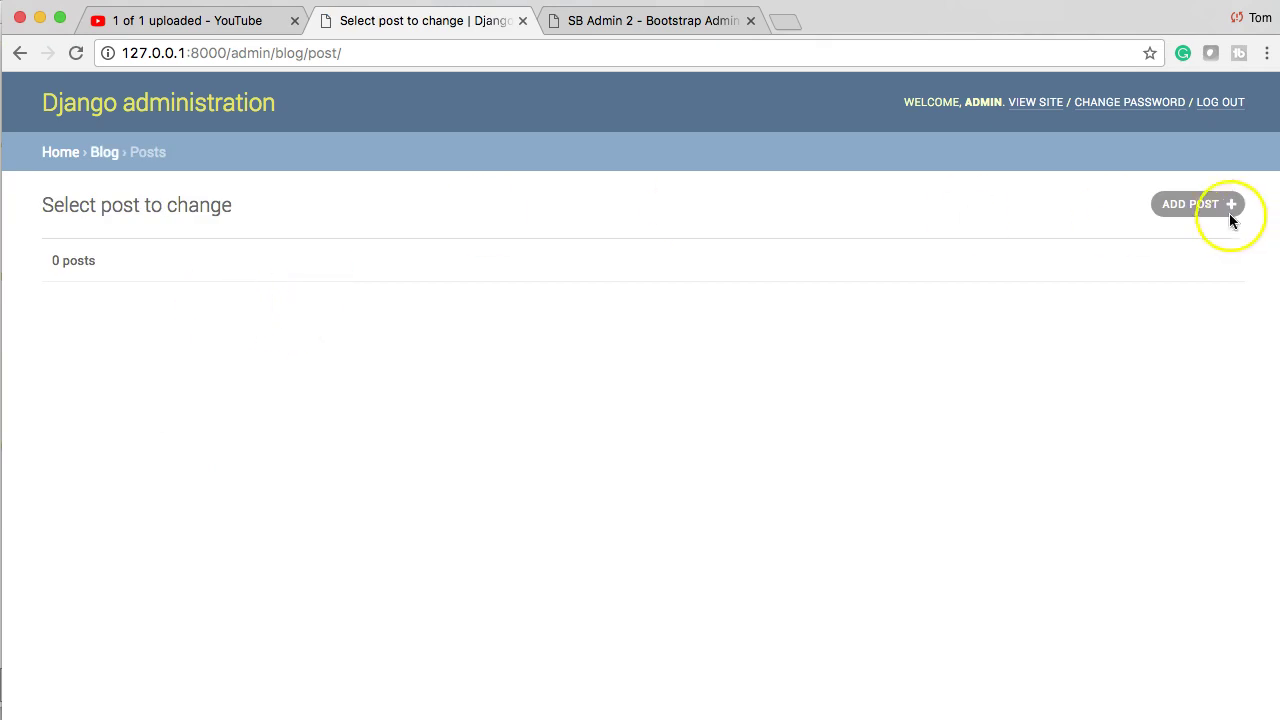
- Start a new post titled 'Intro To Python' and write its body text
click(1189, 208)
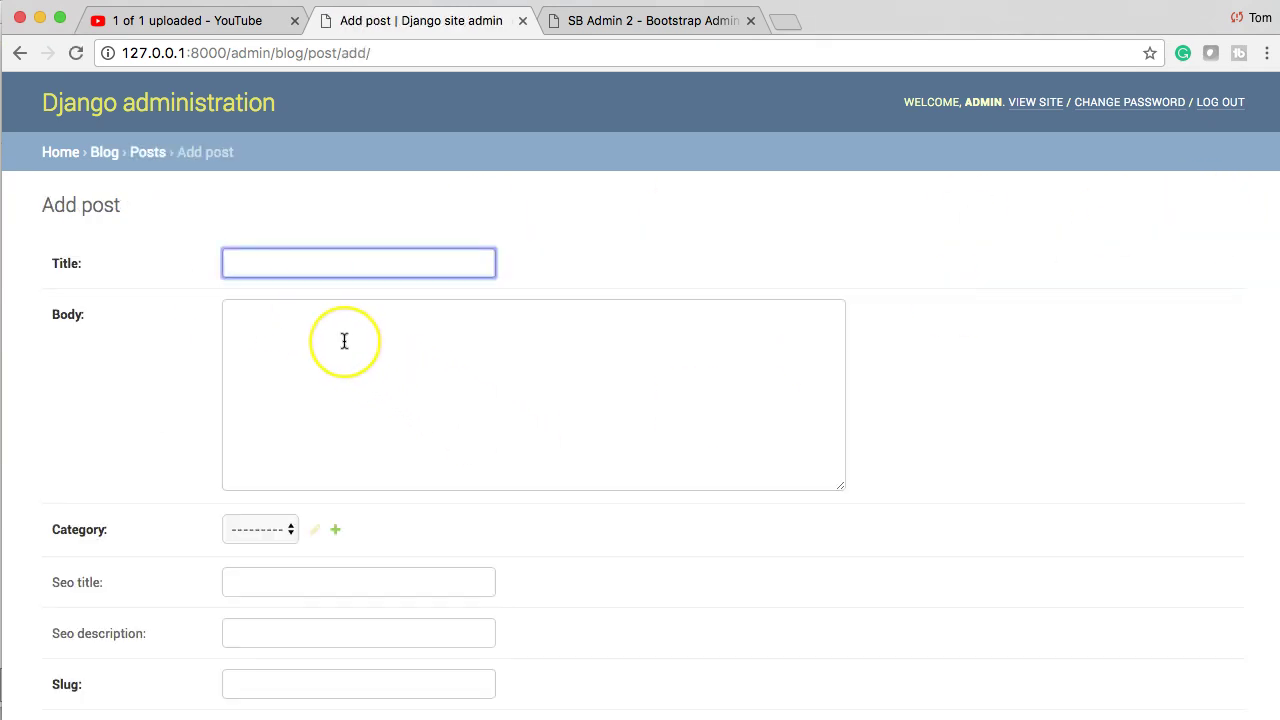
text(Intro To Pythonq)
key(BackSpace)
click(344, 341)
text(T)
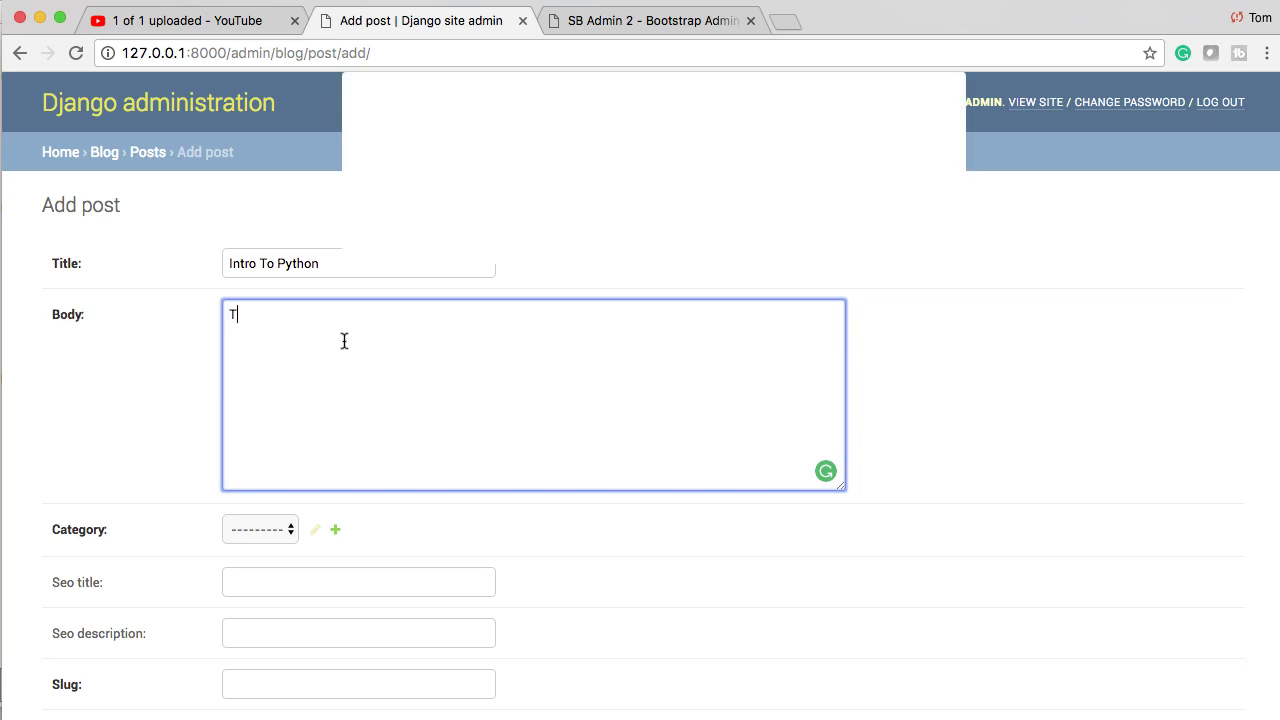
text(his is a intro)
- Set category Python, fill SEO title and description, slug 'intro-to-python', and save the post
key(Tab)
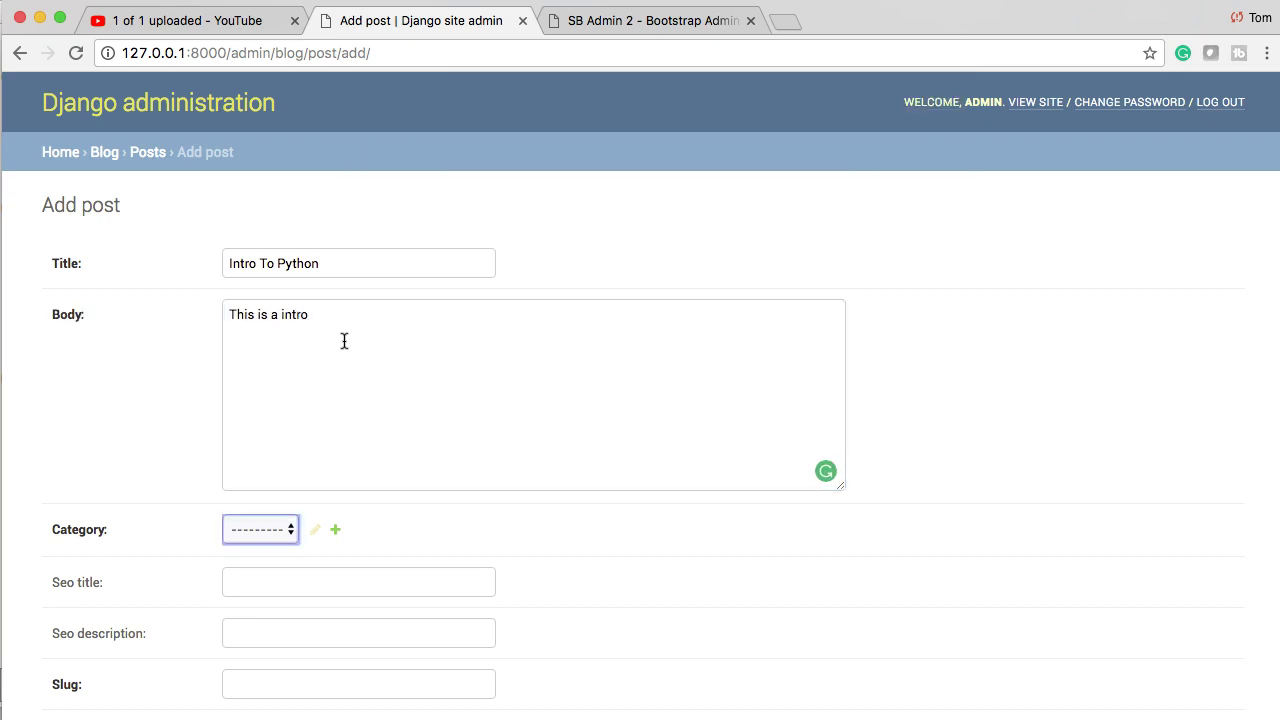
key(p)
key(Tab)
key(Tab)
key(Tab)
text(seo titl)
key(Tab)
text(seo )
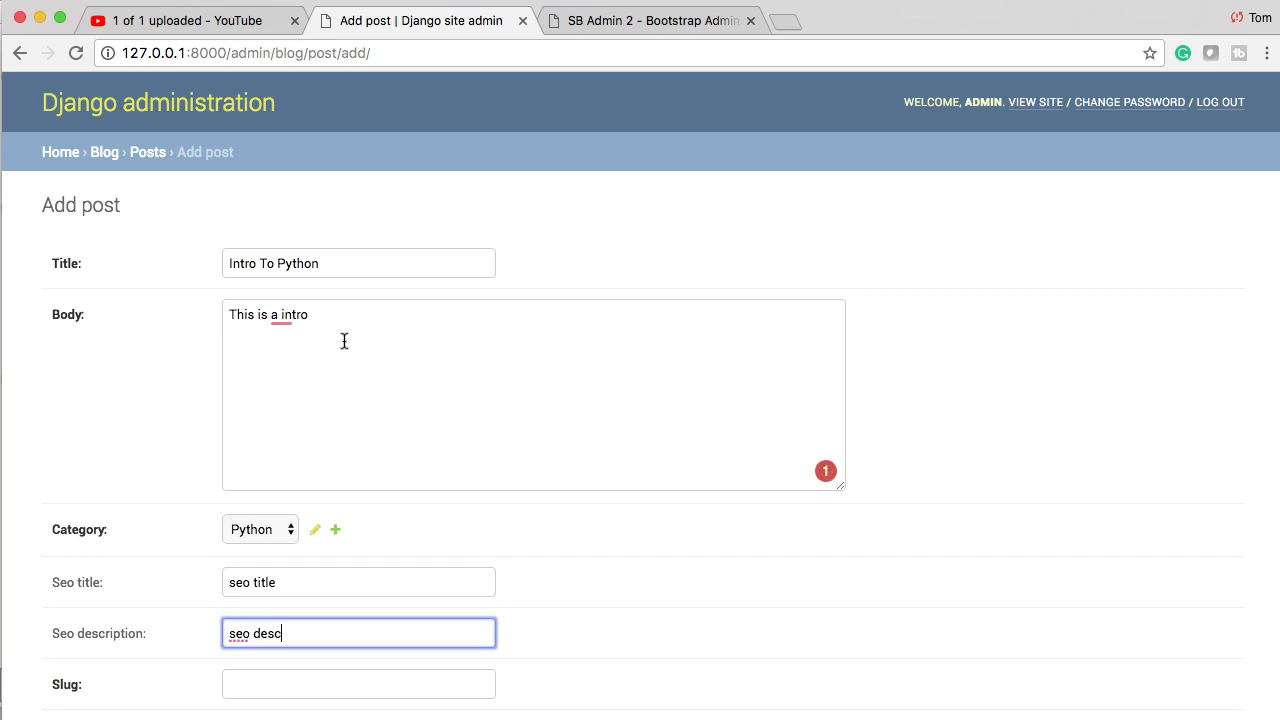
text(descrip)
key(Tab)
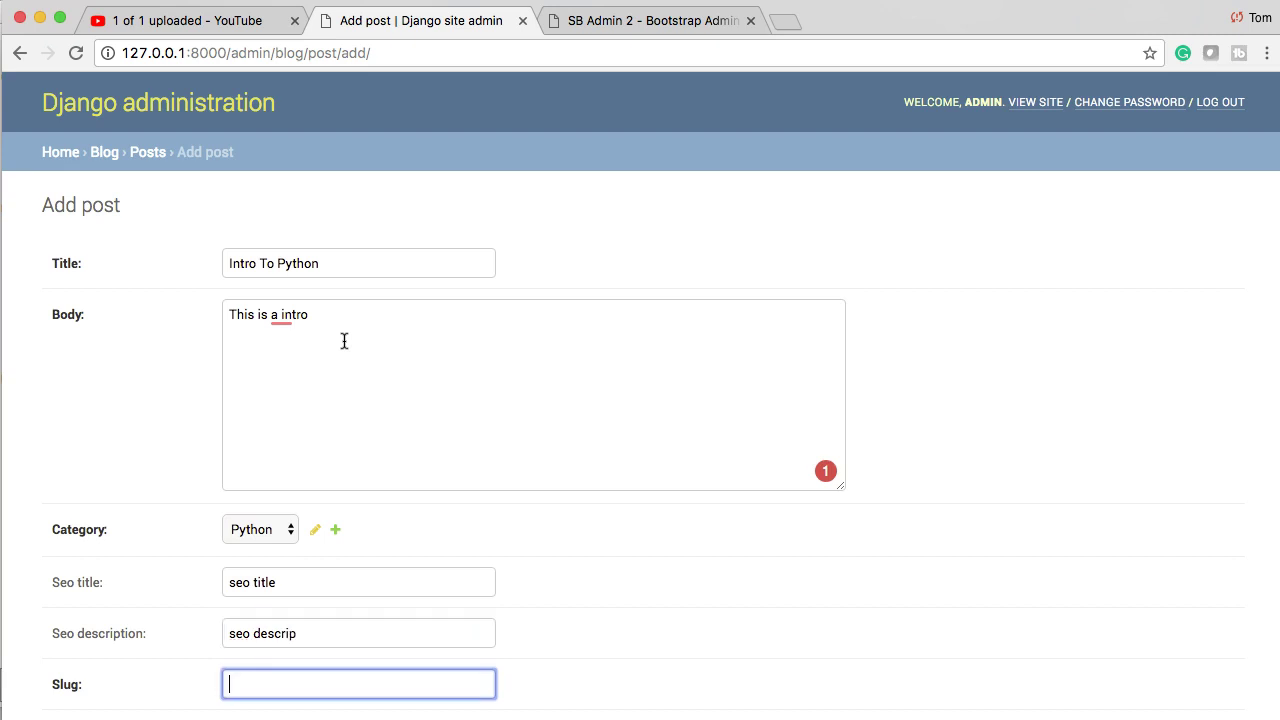
text(intro-to-python)
scroll(320, 320, down, 3)
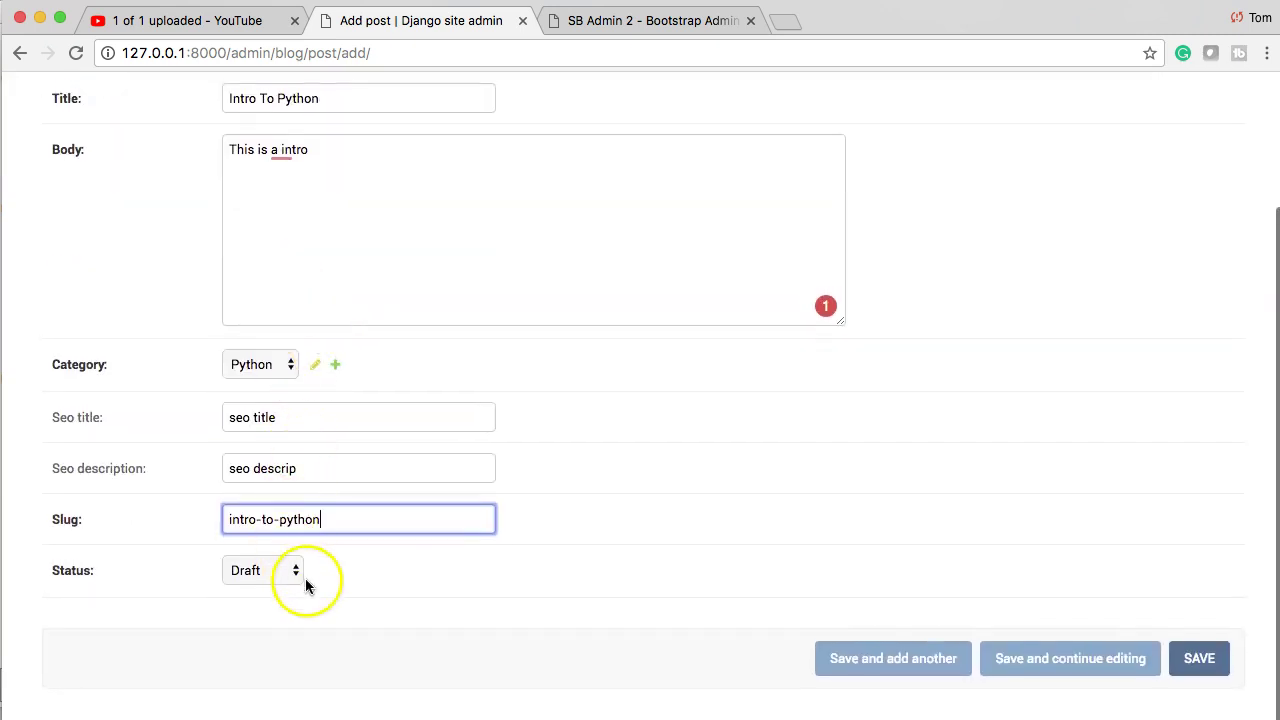
click(1200, 662)
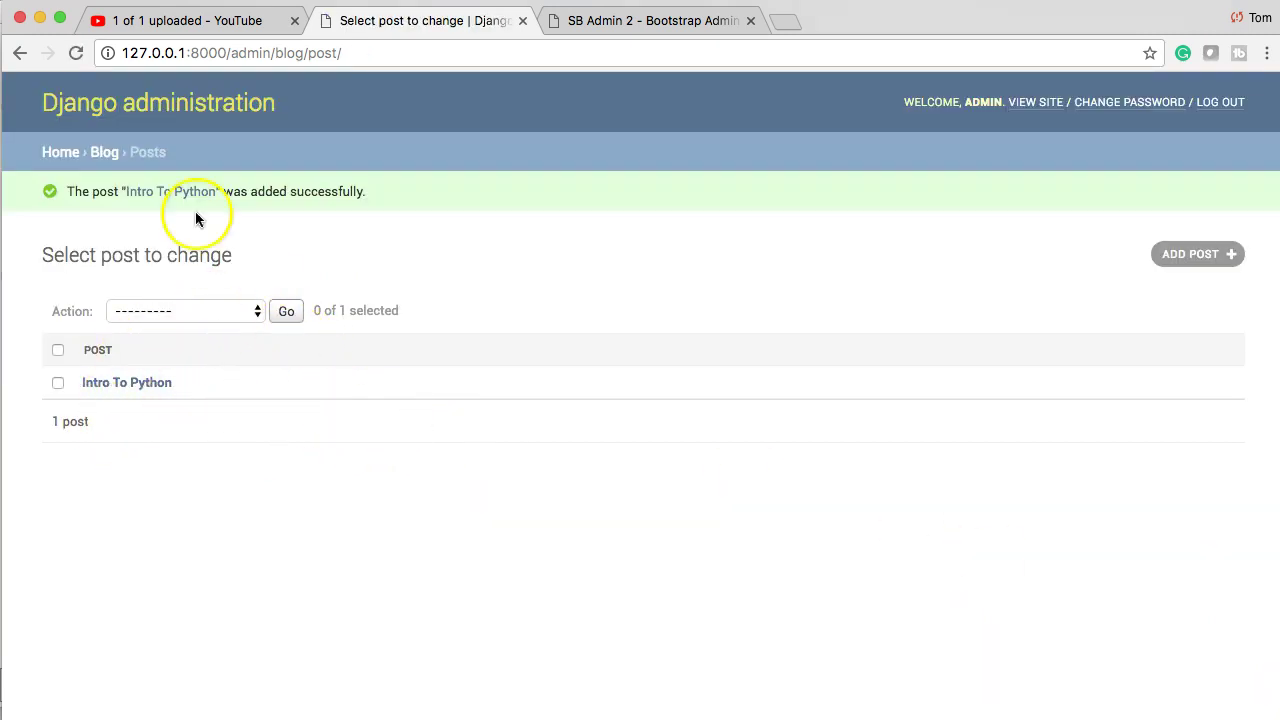
- Go from the Blog overview to Posts and open 'Intro To Python' to review its fields
click(104, 152)
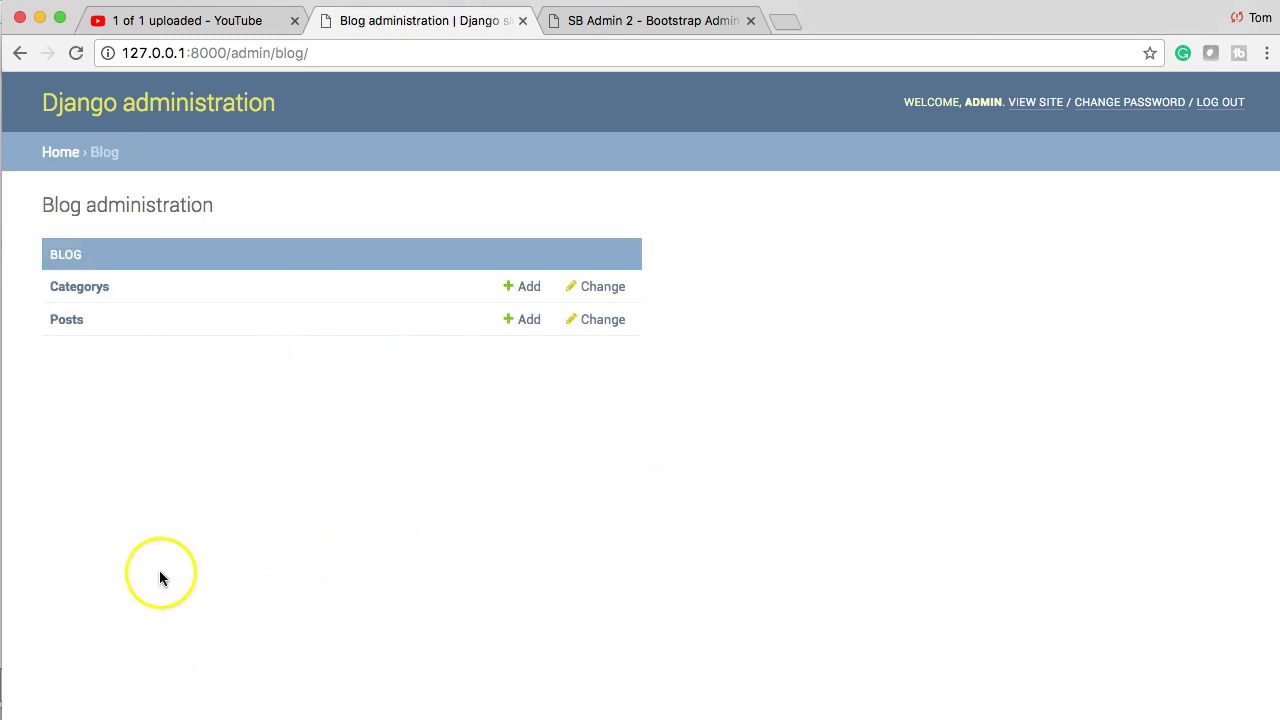
click(60, 320)
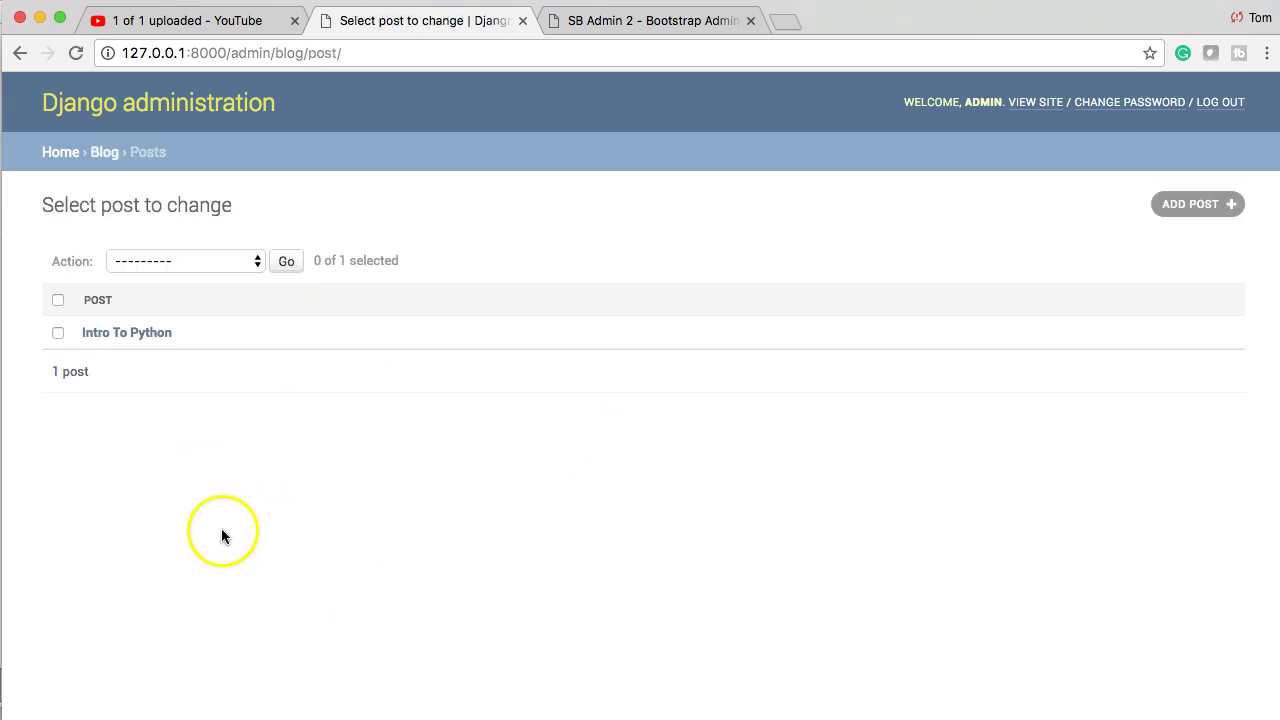
click(119, 332)
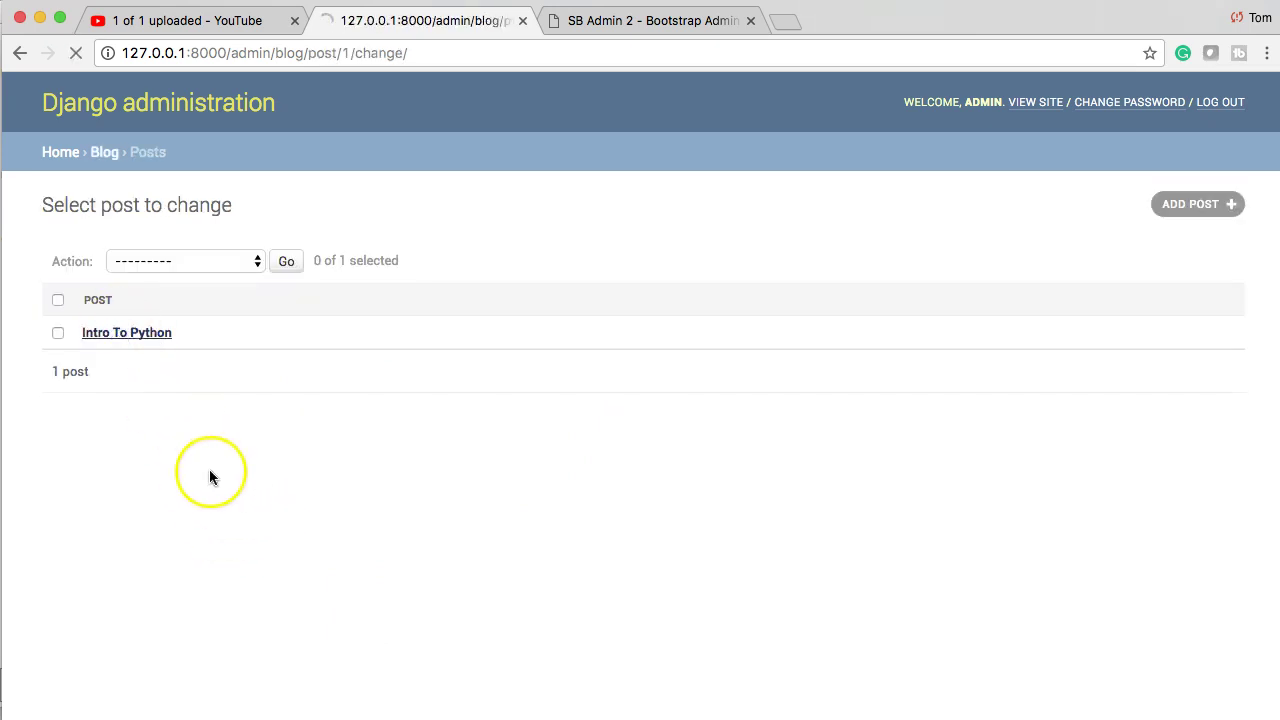
scroll(180, 530, down, 3)
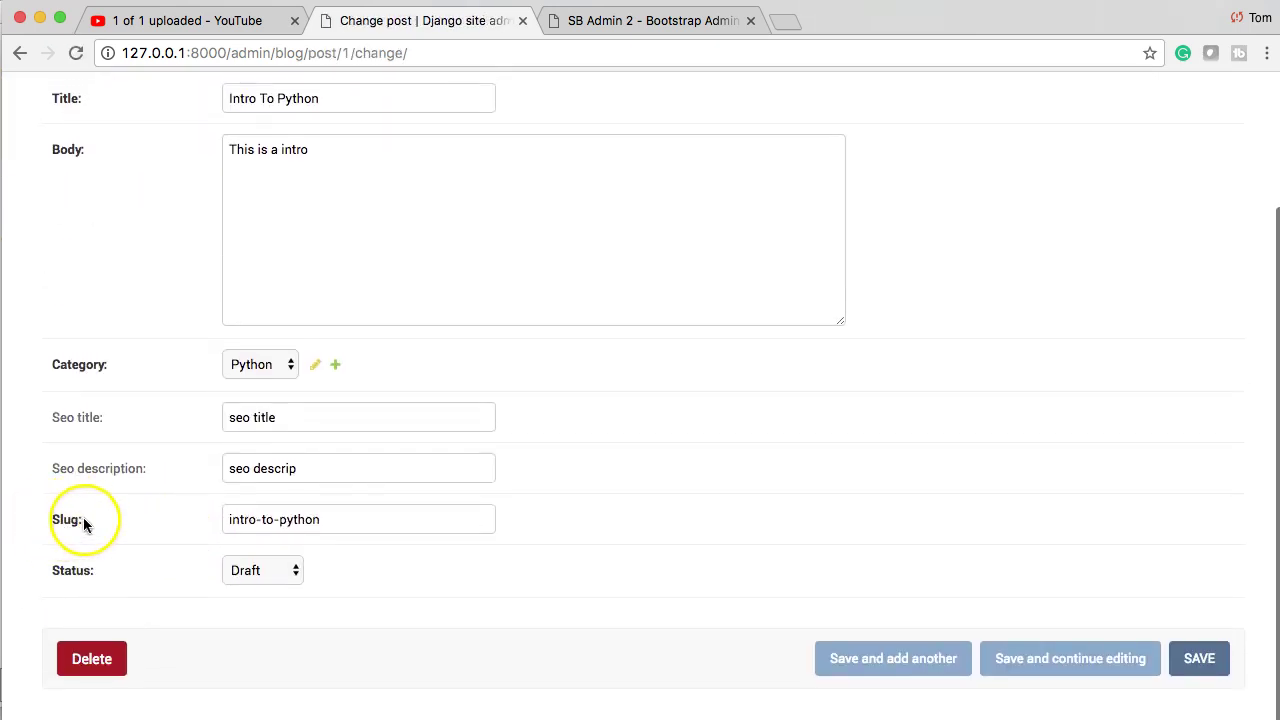